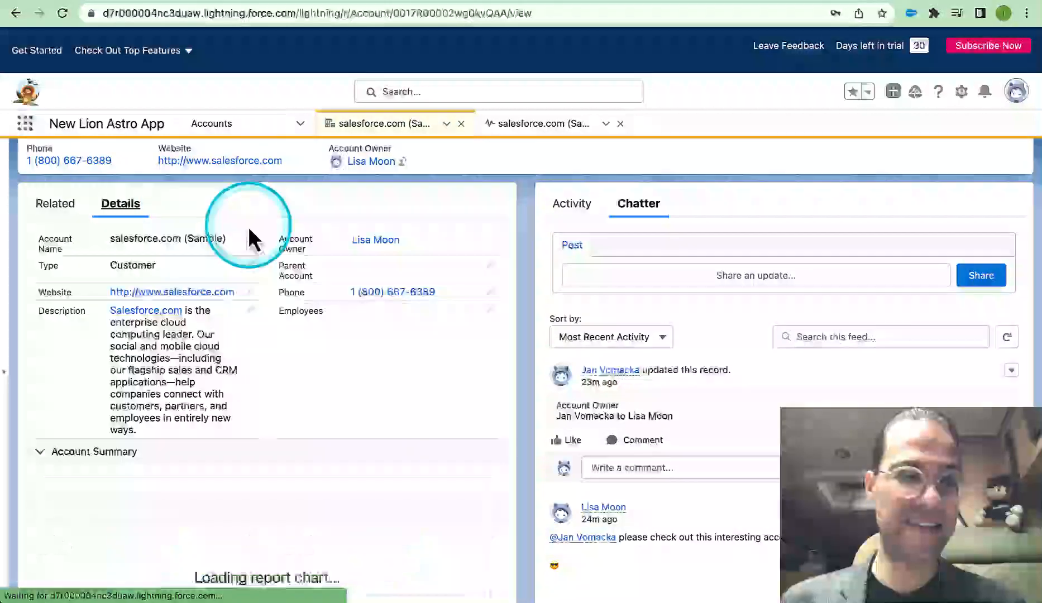
# Open the Account object's setup page from the salesforce.com (Sample) account record
pyautogui.scroll(2, 333, 390)
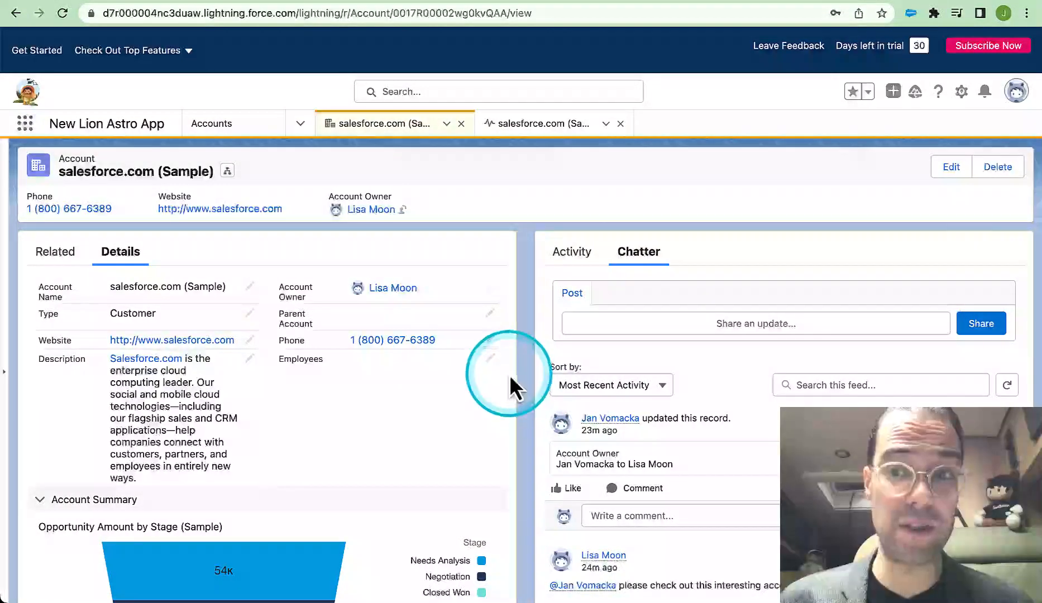
pyautogui.click(961, 92)
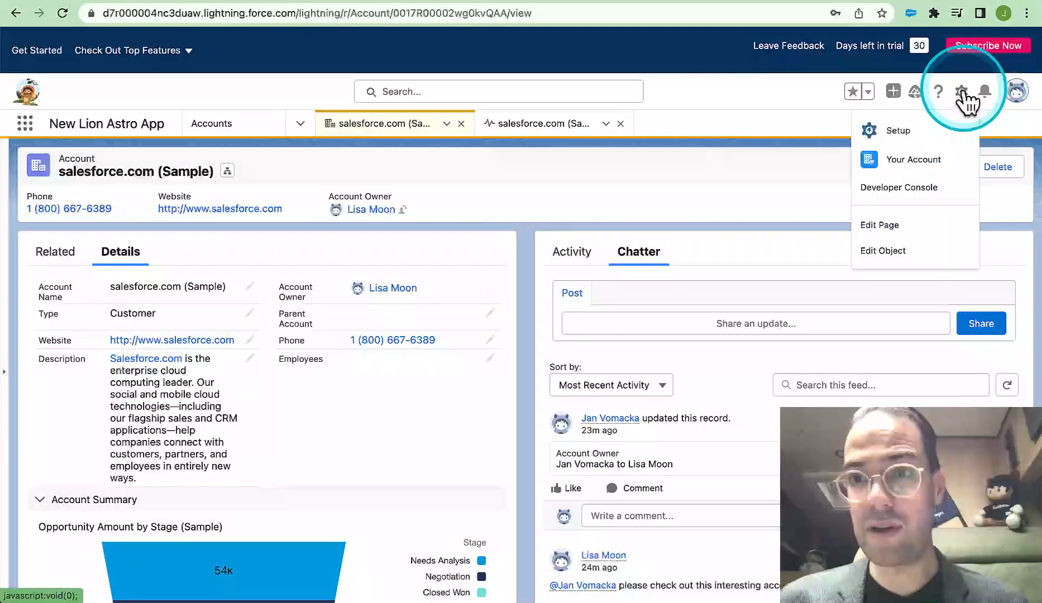
pyautogui.click(877, 255)
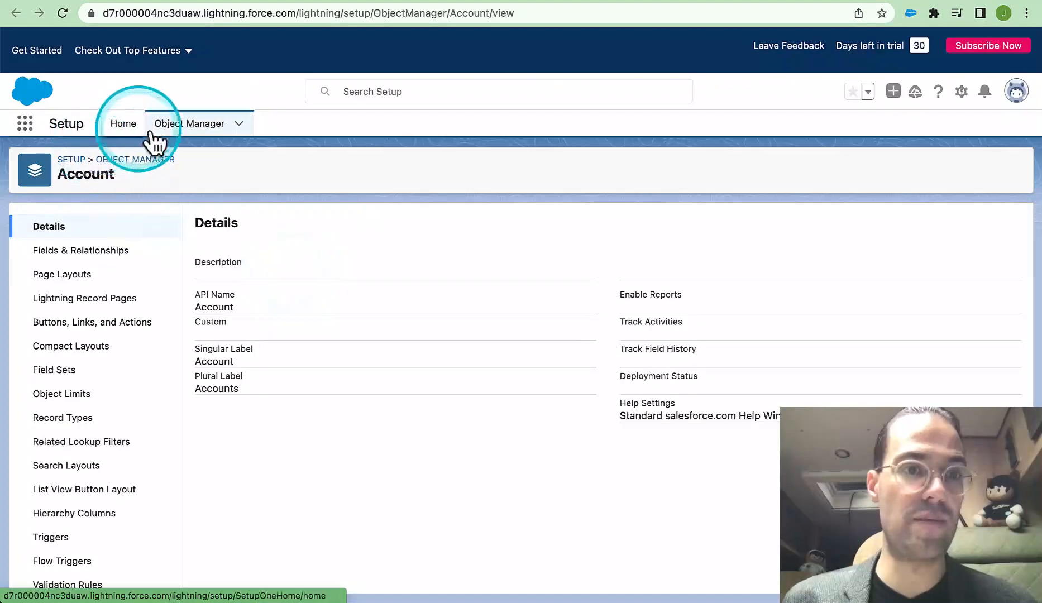
# From the Setup home page, search for "obj", go to Object Manager and open the Account object
pyautogui.click(123, 125)
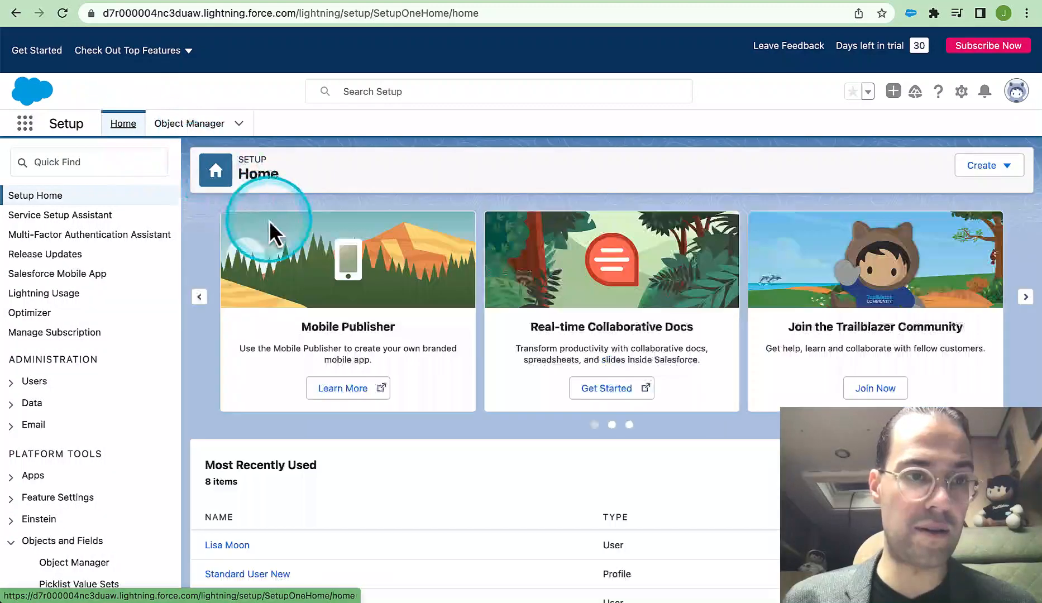
pyautogui.click(63, 163)
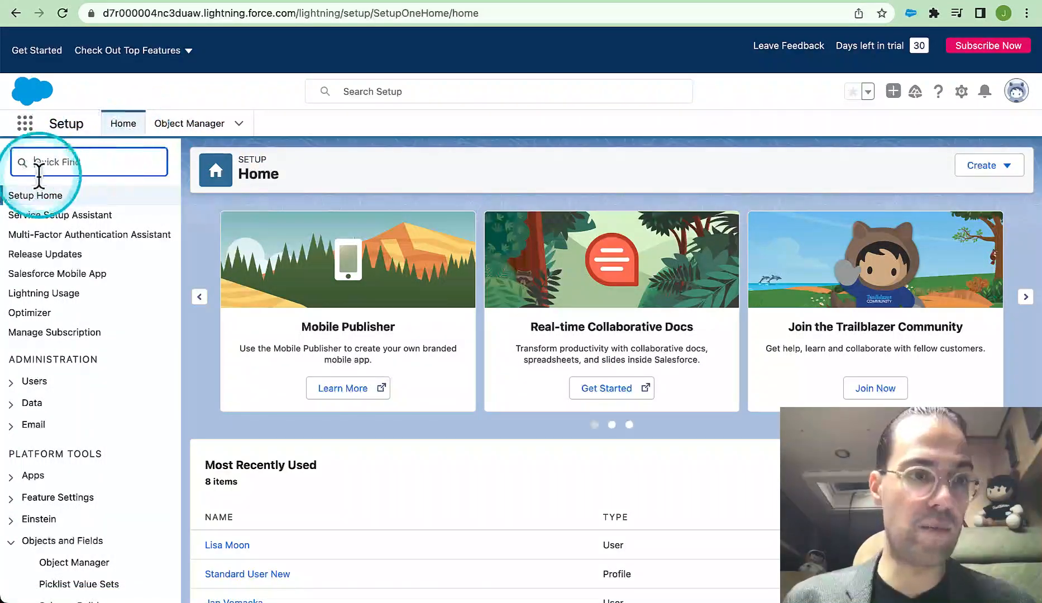
pyautogui.write('obj')
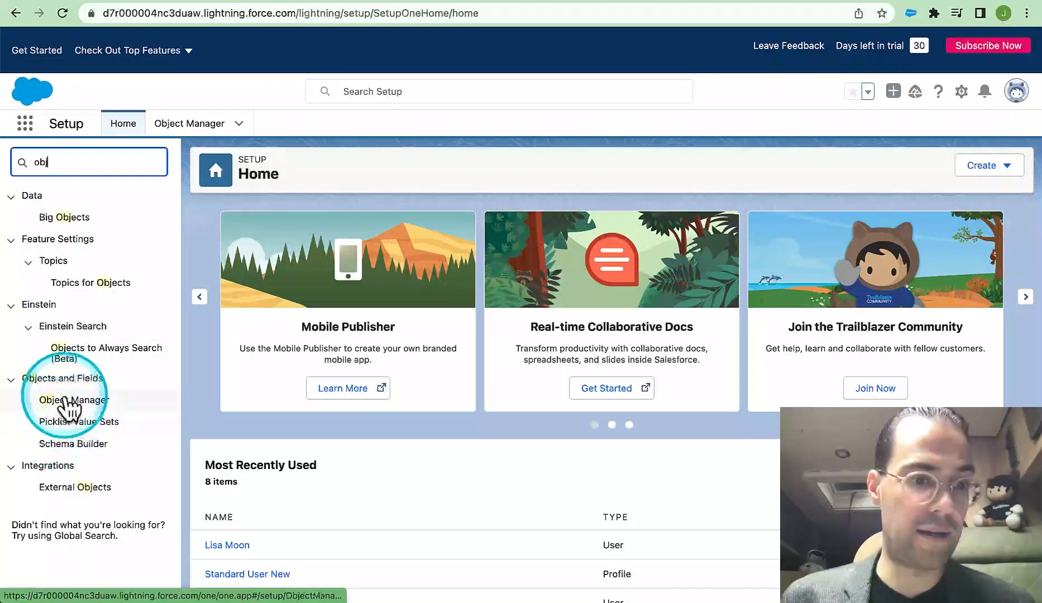
pyautogui.click(78, 400)
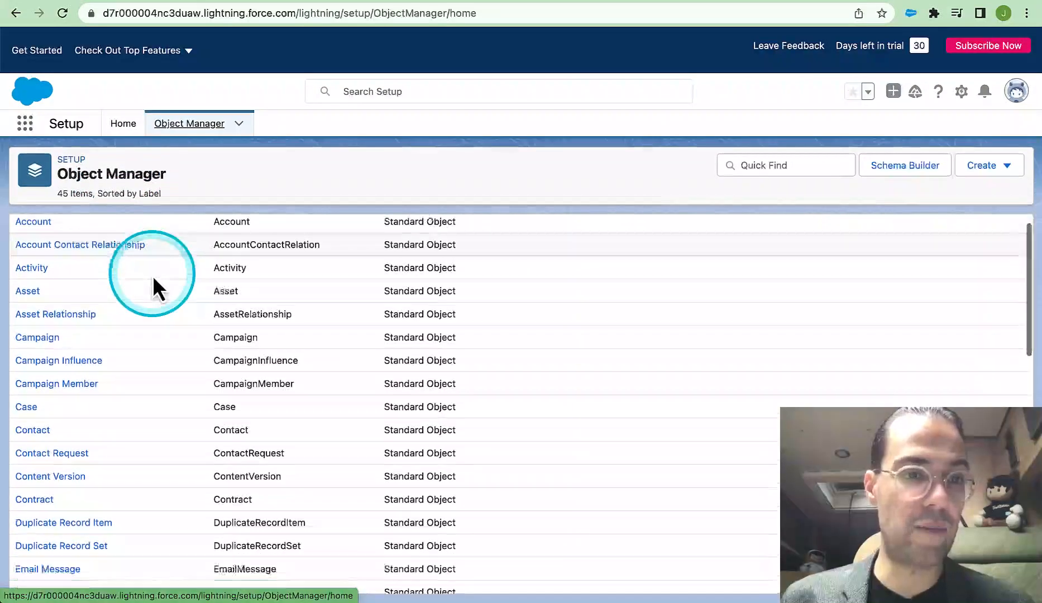
pyautogui.click(35, 245)
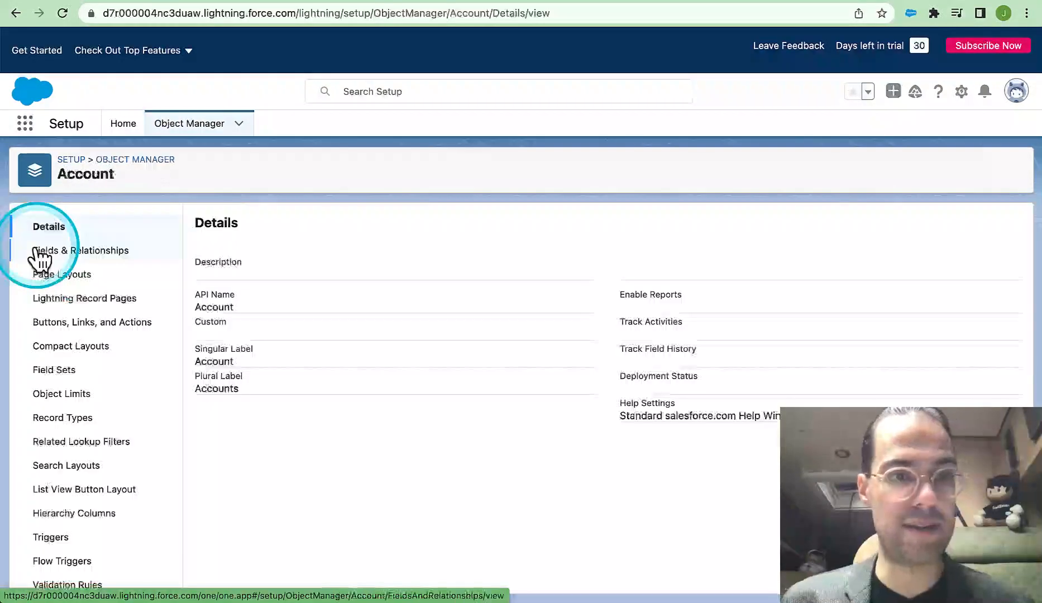
# Look through the list of fields and relationships on the Account object
pyautogui.click(88, 251)
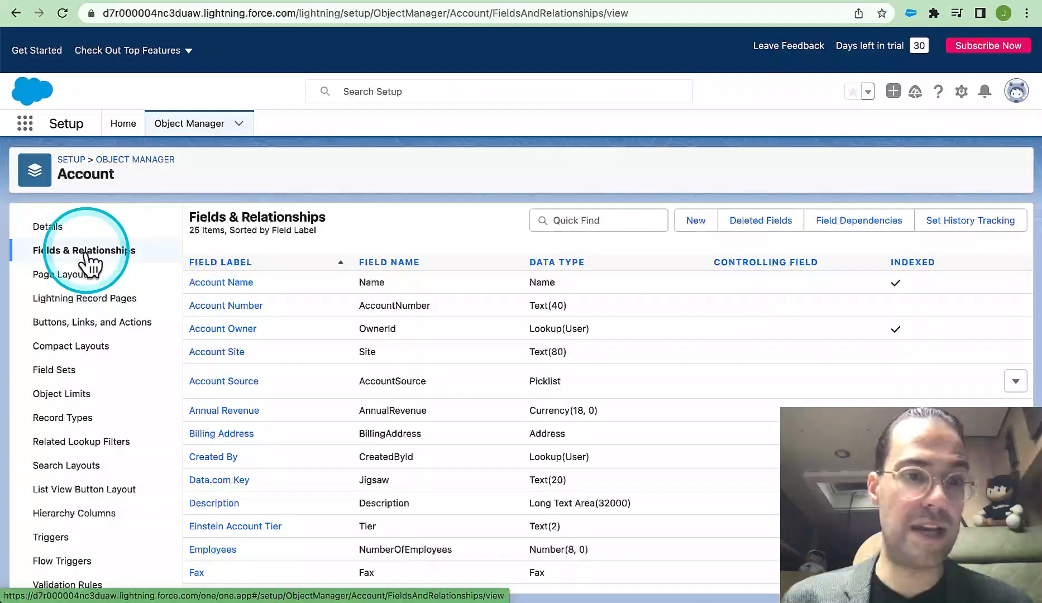
pyautogui.scroll(-6, 436, 408)
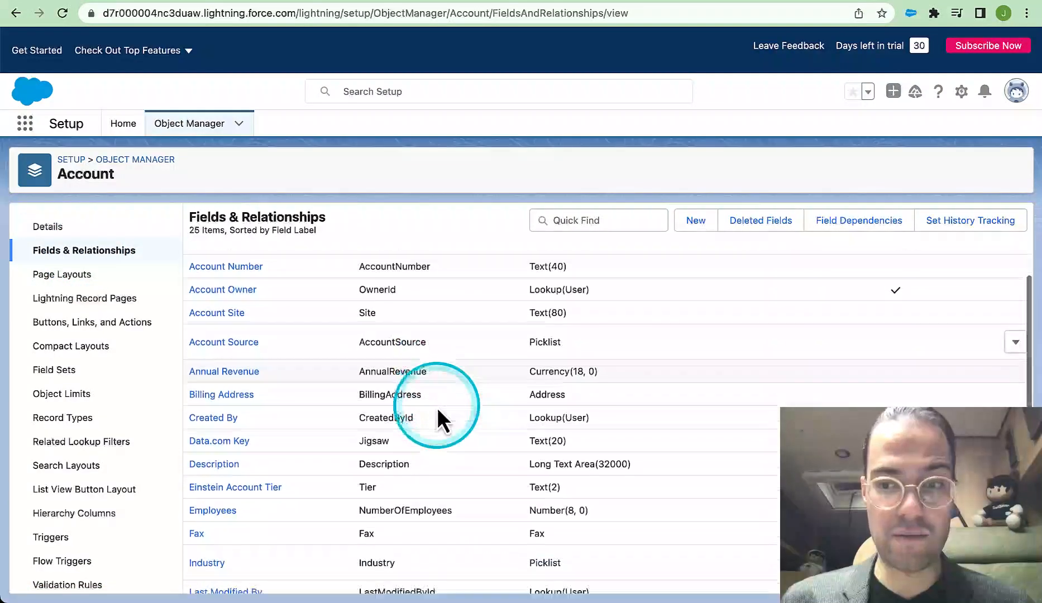
pyautogui.scroll(6, 437, 416)
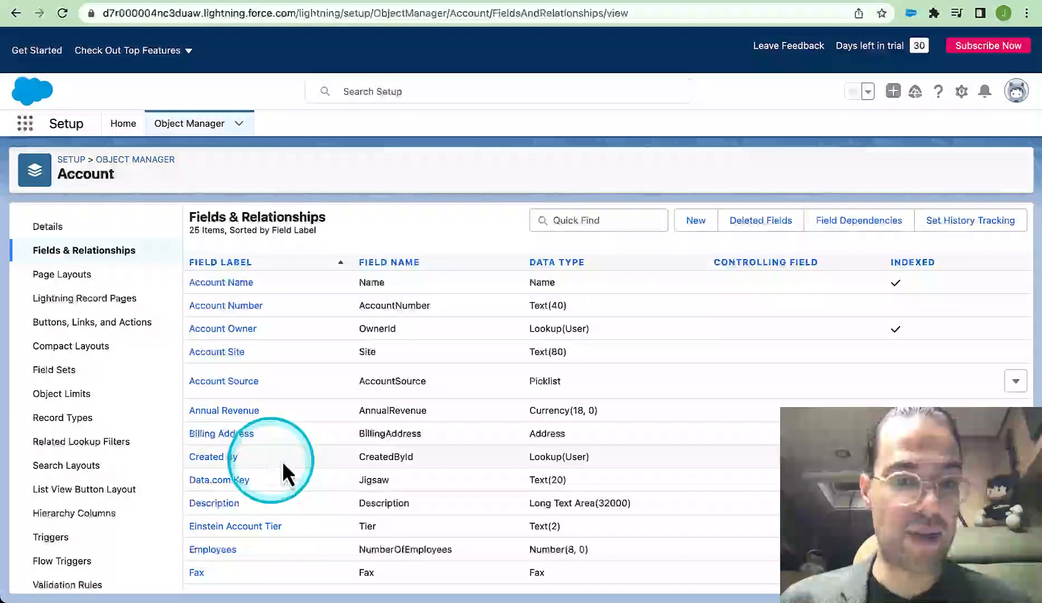
# Add the Ticker Symbol field below Employees in the Account Information section of the Account Layout and save the layout
pyautogui.click(83, 275)
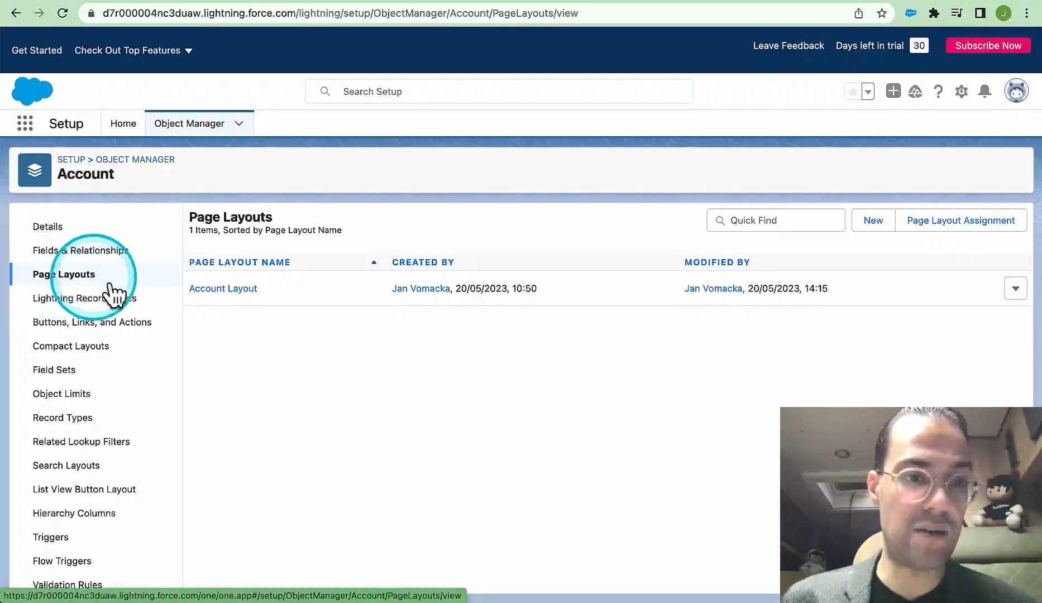
pyautogui.click(195, 290)
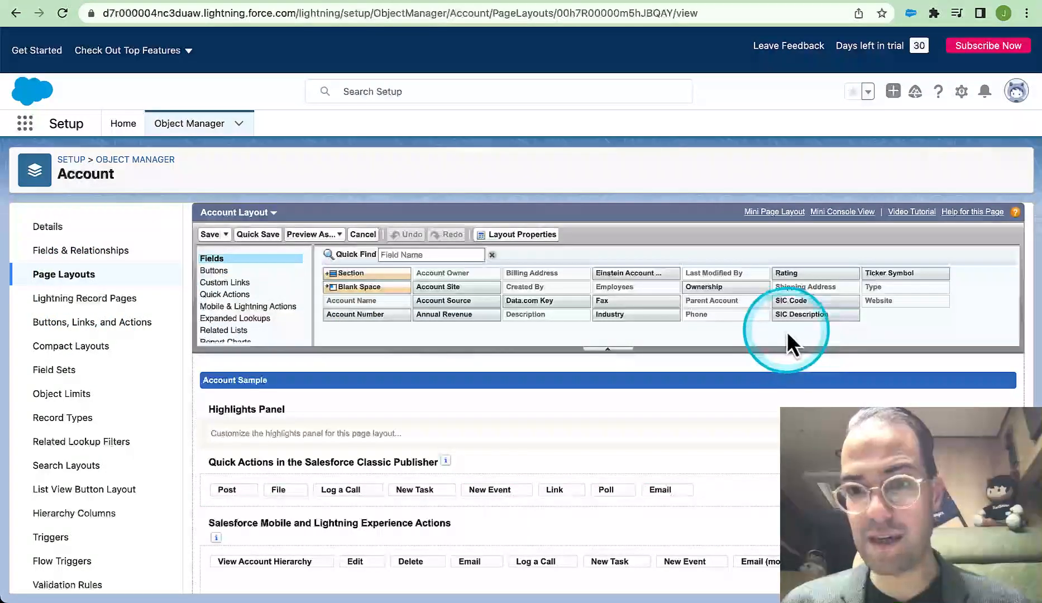
pyautogui.scroll(-5, 731, 504)
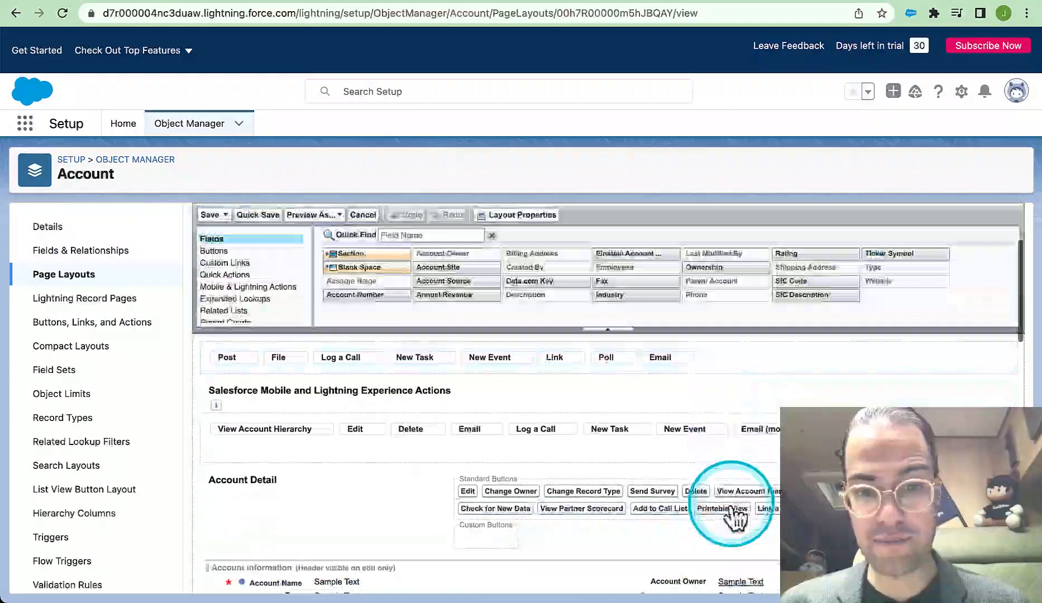
pyautogui.scroll(-1, 797, 368)
pyautogui.scroll(-2, 798, 368)
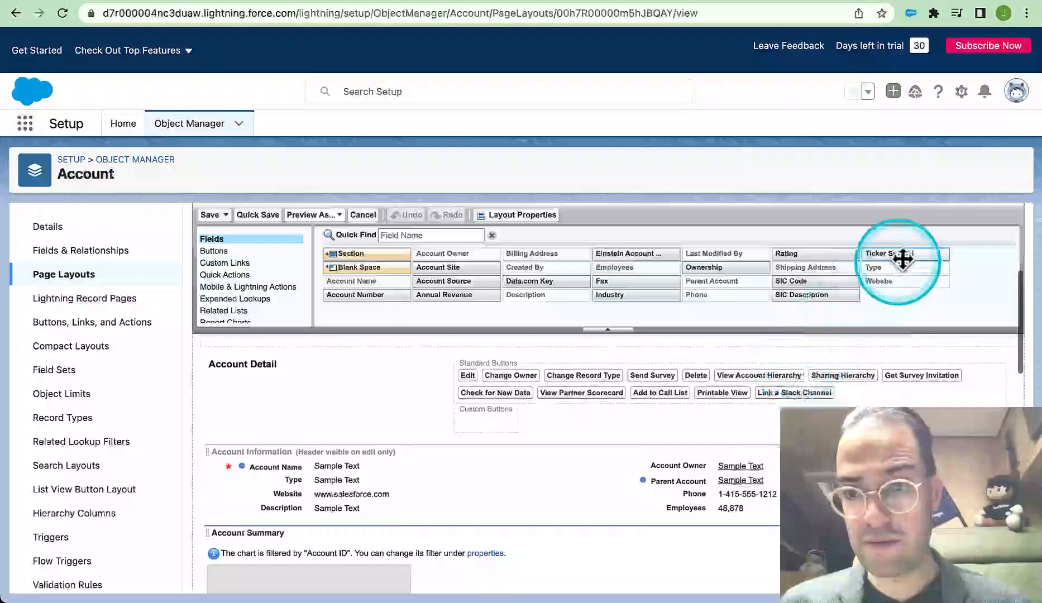
pyautogui.moveTo(902, 256); pyautogui.dragTo(750, 519)
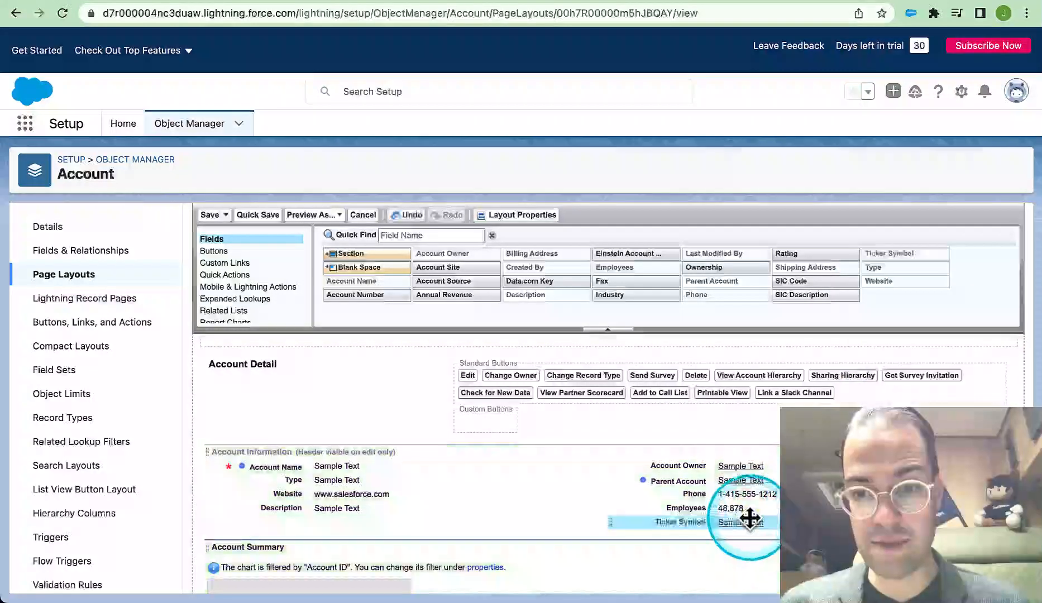
pyautogui.click(211, 215)
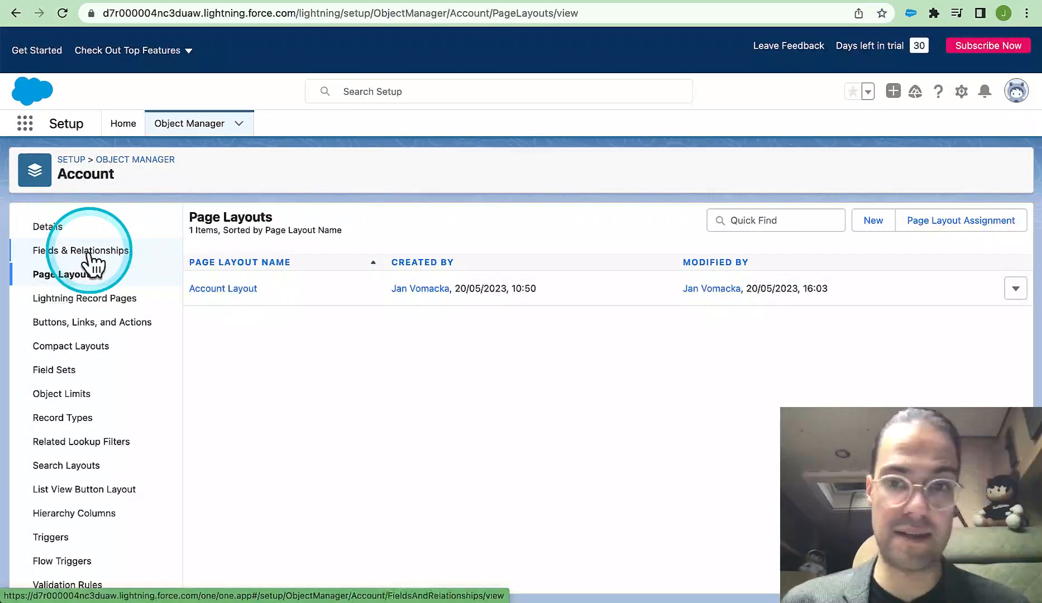
# Set the field-level security of the Account object's Ticker Symbol field to Visible for all profiles and save
pyautogui.click(90, 251)
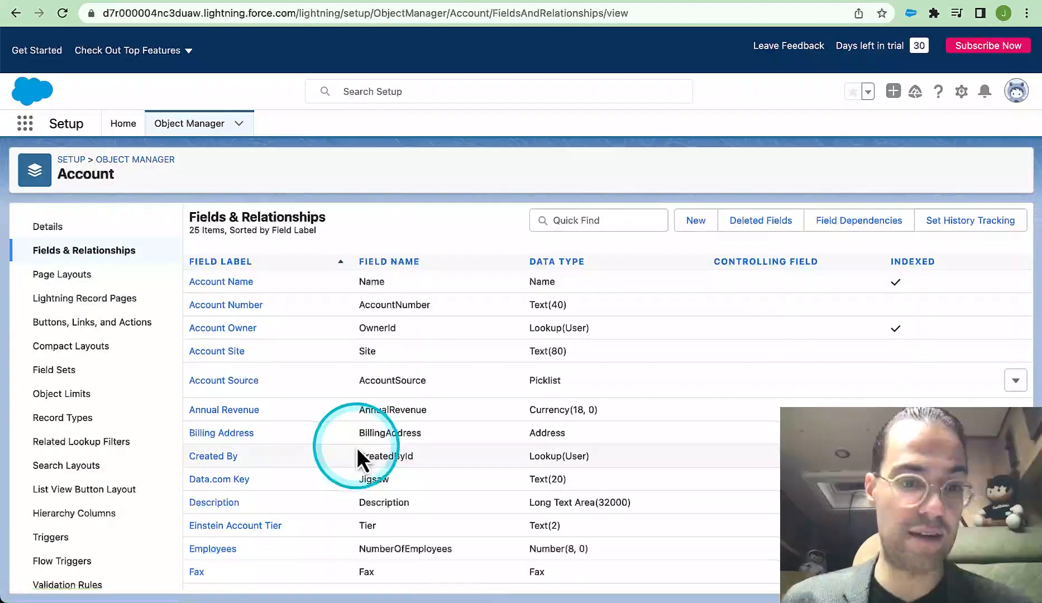
pyautogui.scroll(-5, 357, 446)
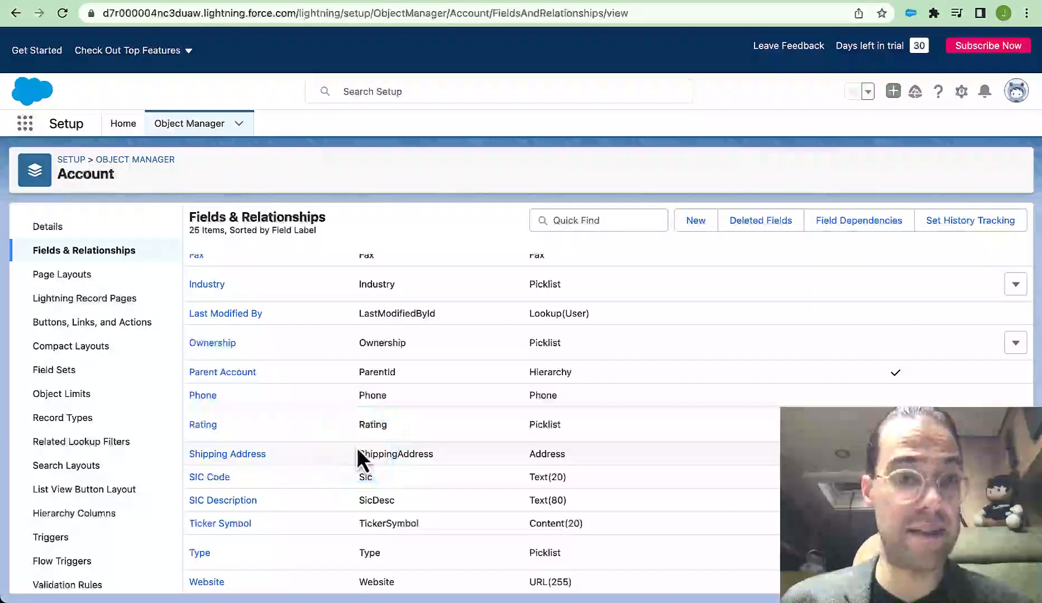
pyautogui.click(228, 527)
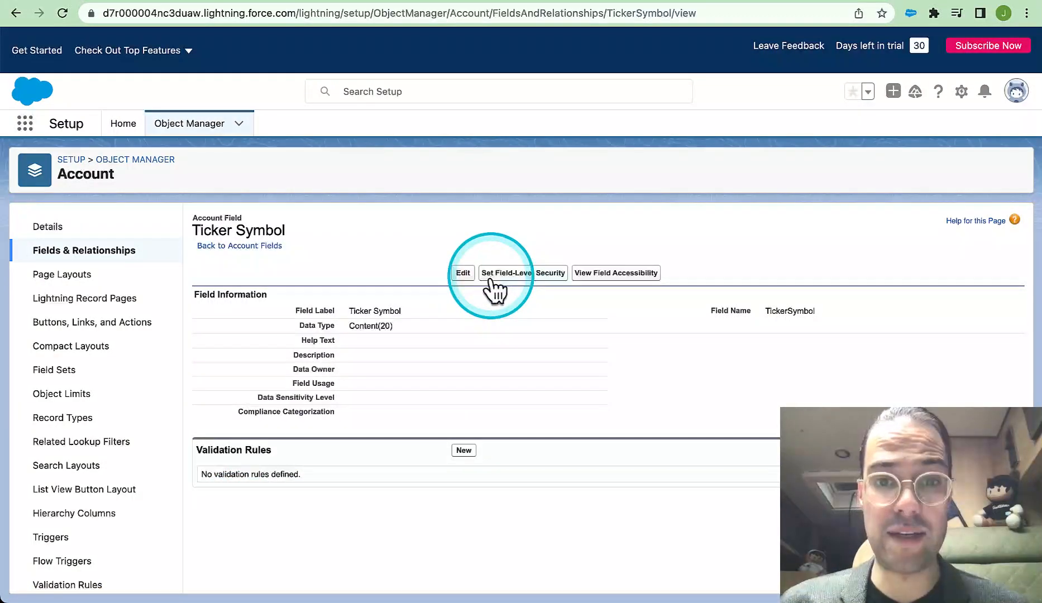
pyautogui.click(517, 273)
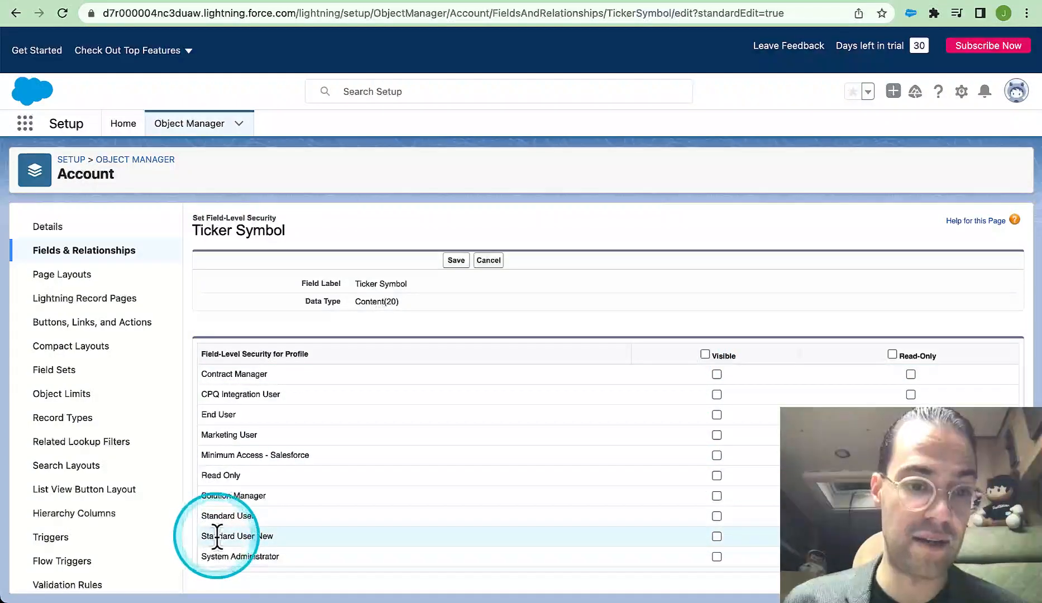
pyautogui.click(704, 353)
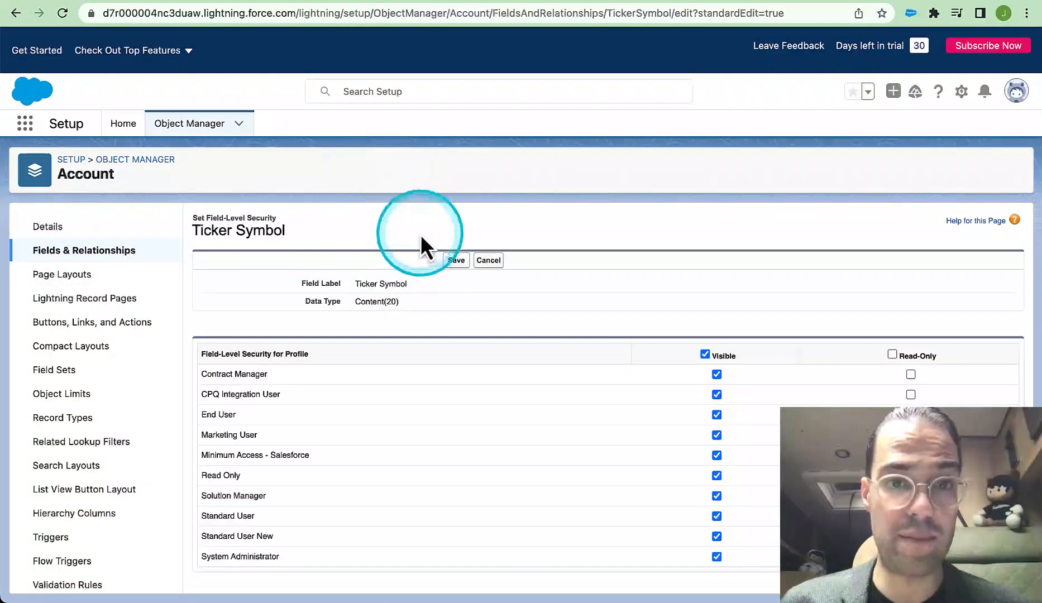
pyautogui.click(459, 261)
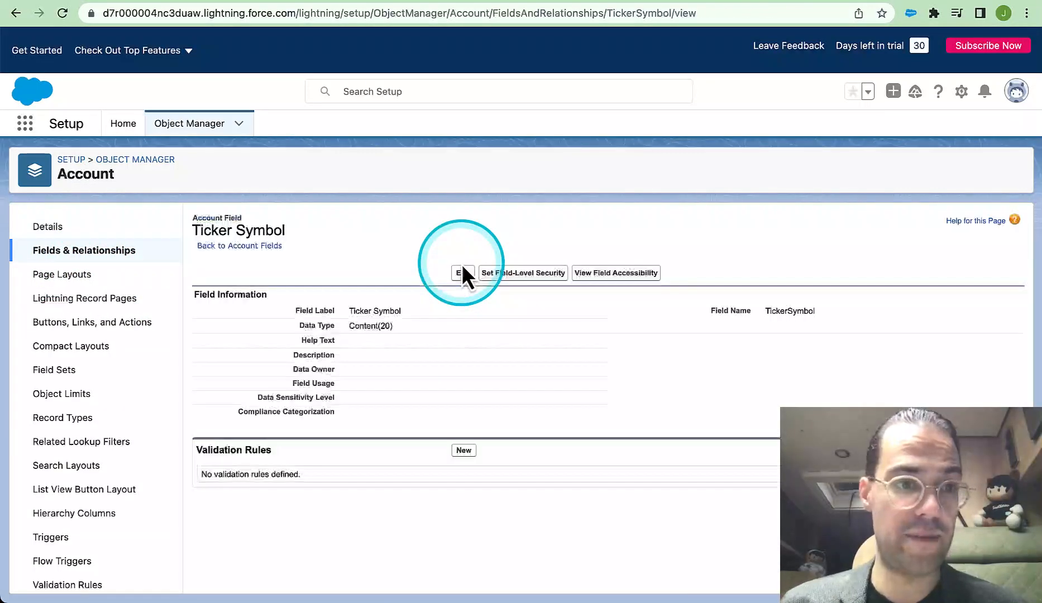
# Examine the field-level security of the Account object's Fax field, then return to the page layouts without changing it
pyautogui.click(56, 278)
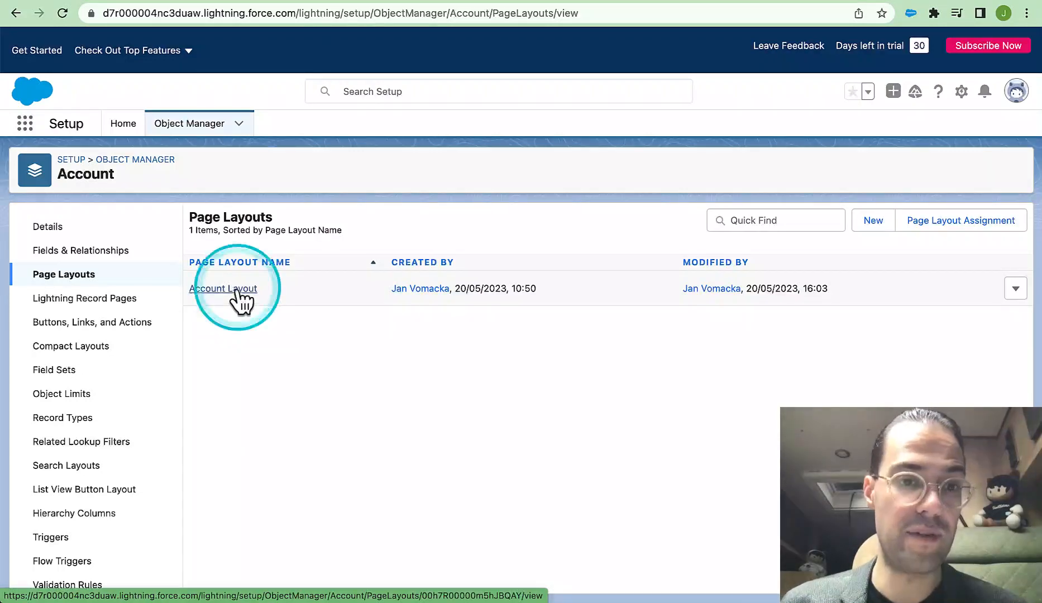
pyautogui.click(98, 249)
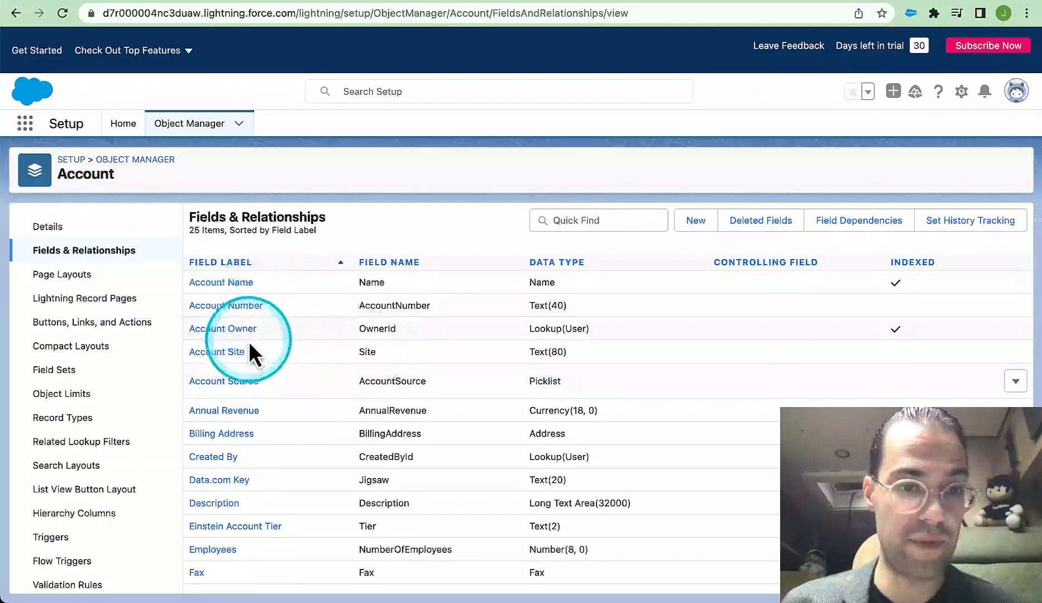
pyautogui.scroll(-3, 279, 397)
pyautogui.click(197, 419)
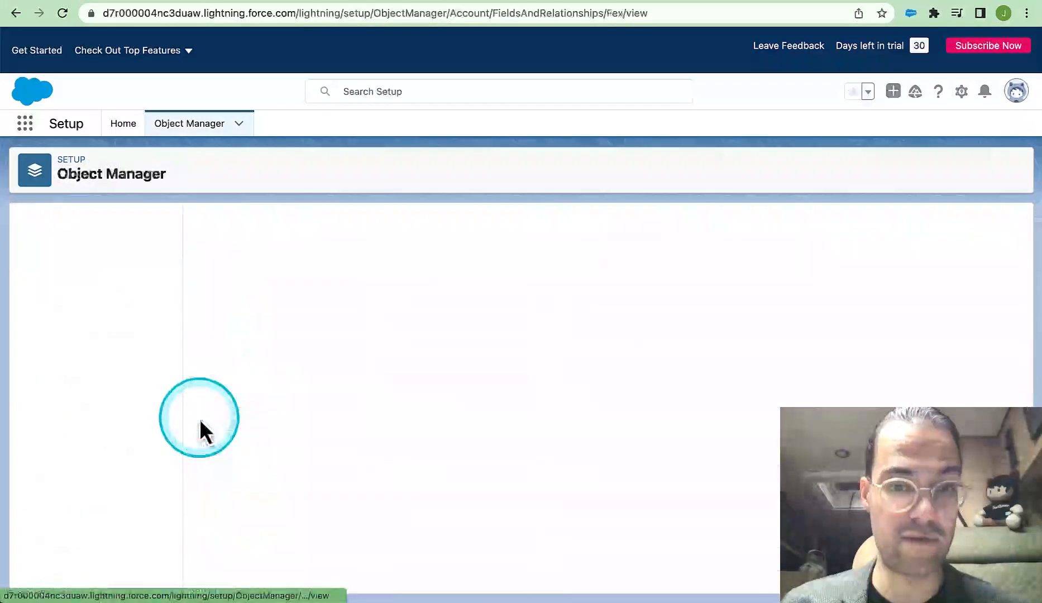
pyautogui.click(512, 274)
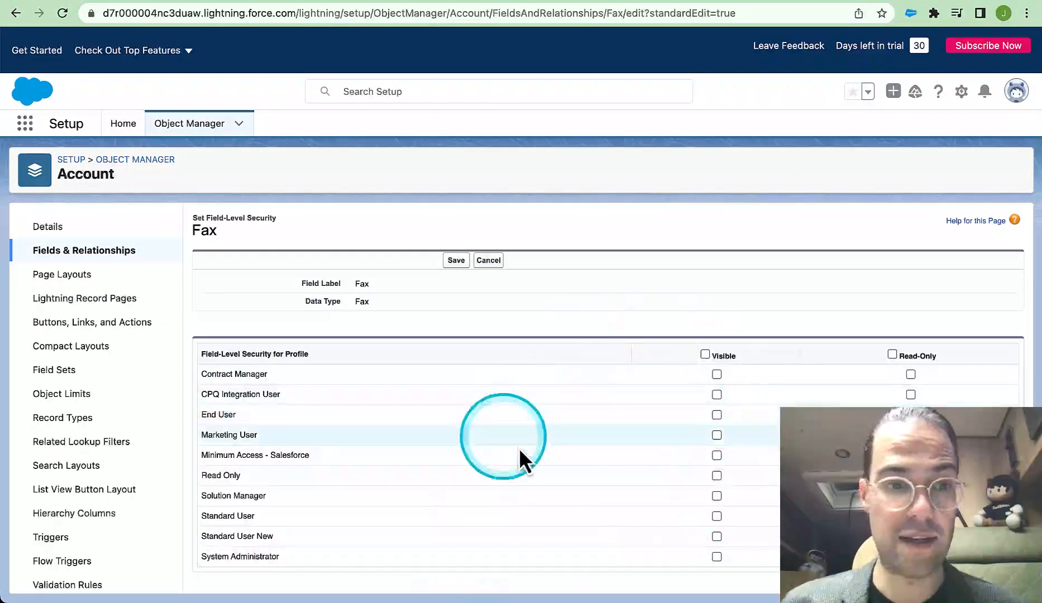
pyautogui.click(65, 275)
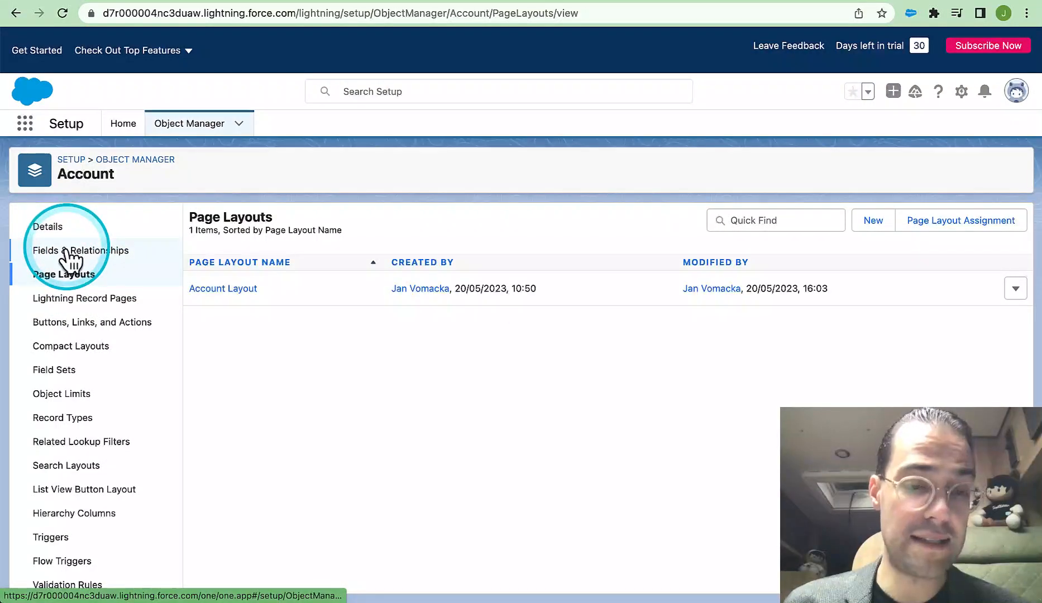
# Return to the salesforce.com (Sample) account record, reload it and show its details
pyautogui.click(346, 1)
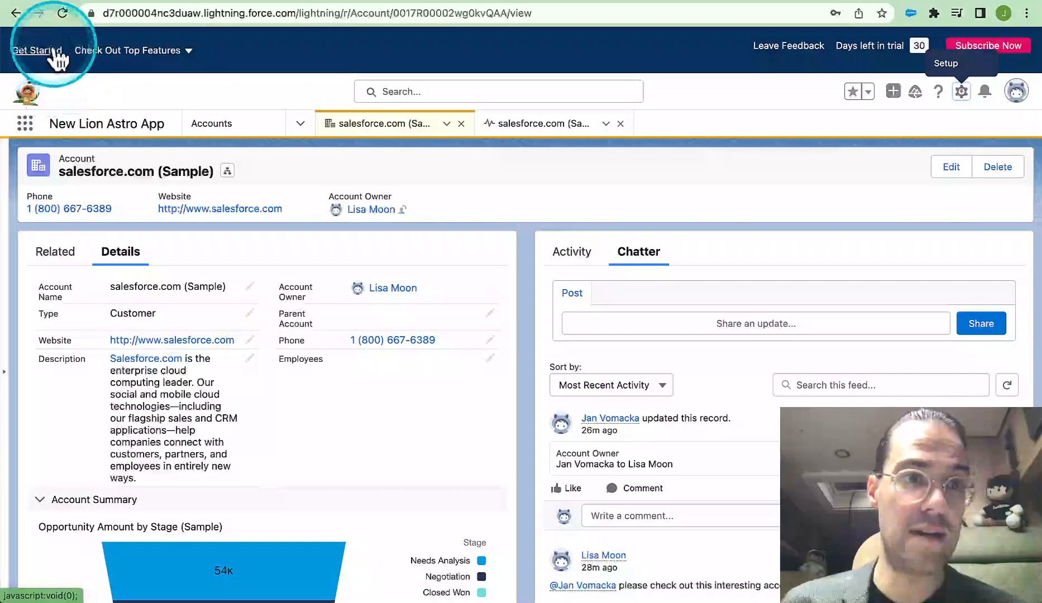
pyautogui.click(62, 13)
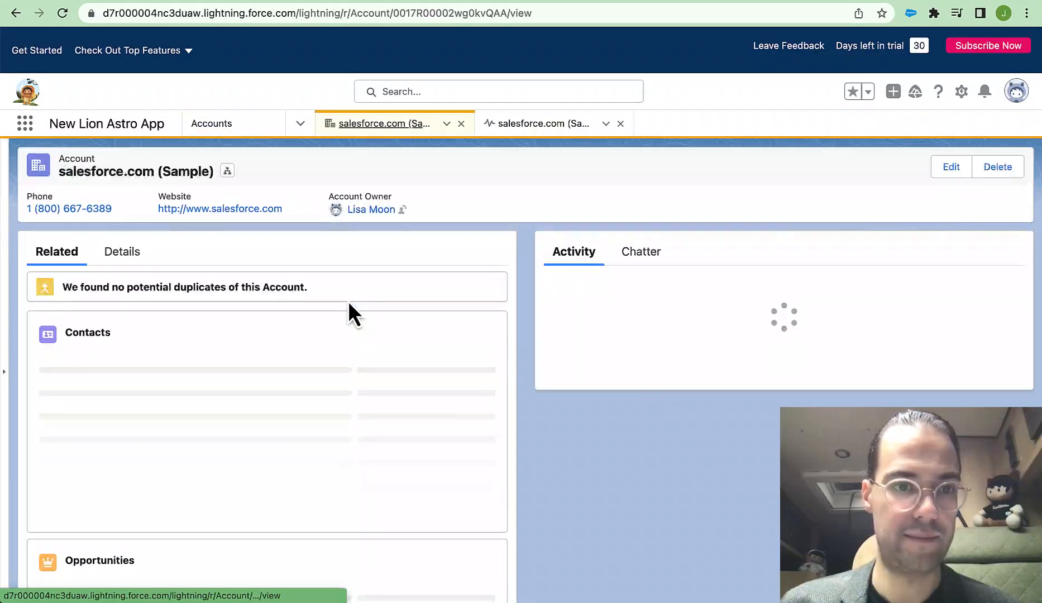
pyautogui.click(122, 253)
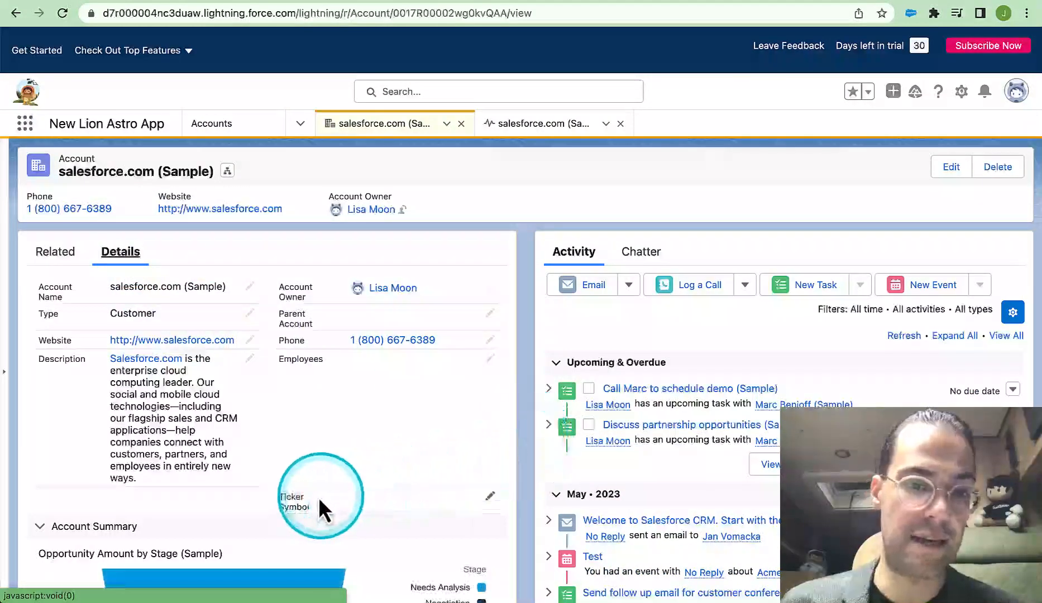
# Set the account's Ticker Symbol to CRM and save the record
pyautogui.click(489, 497)
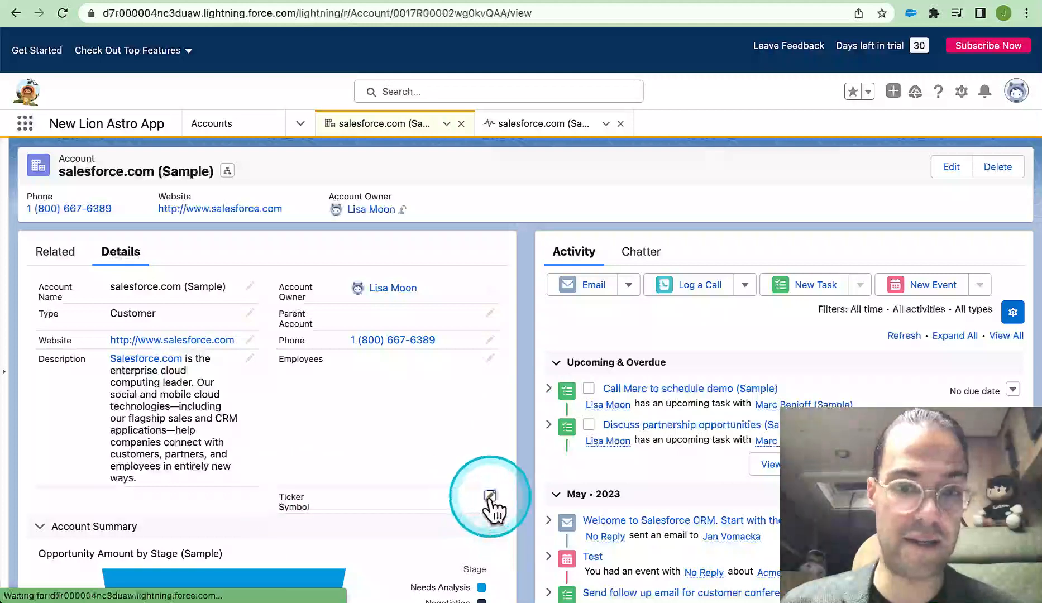
pyautogui.write('CRM')
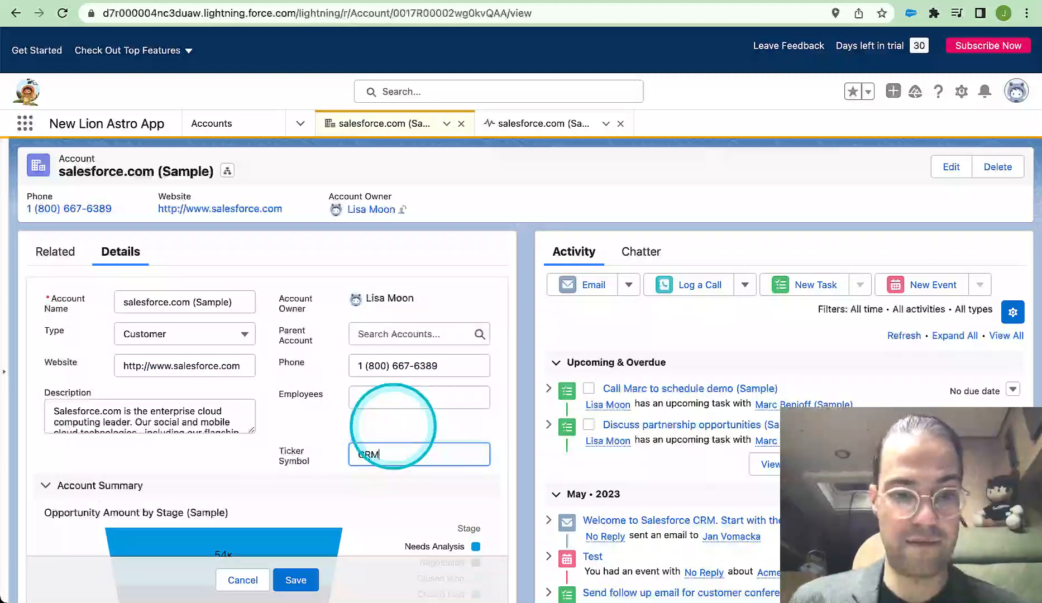
pyautogui.click(293, 580)
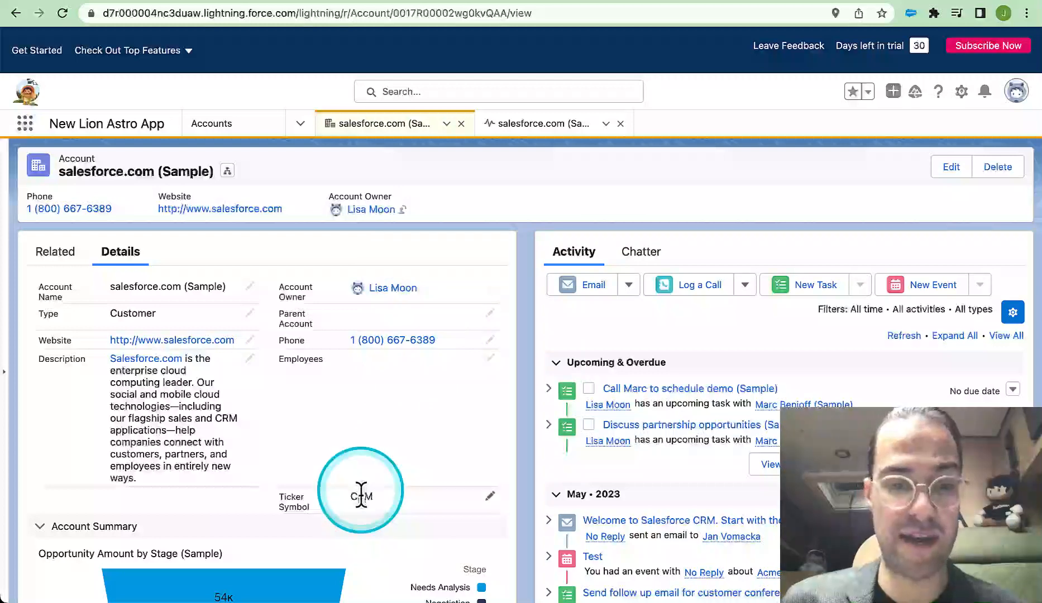
# Open the Account object's fields and relationships in the Object Manager from the account record
pyautogui.click(962, 92)
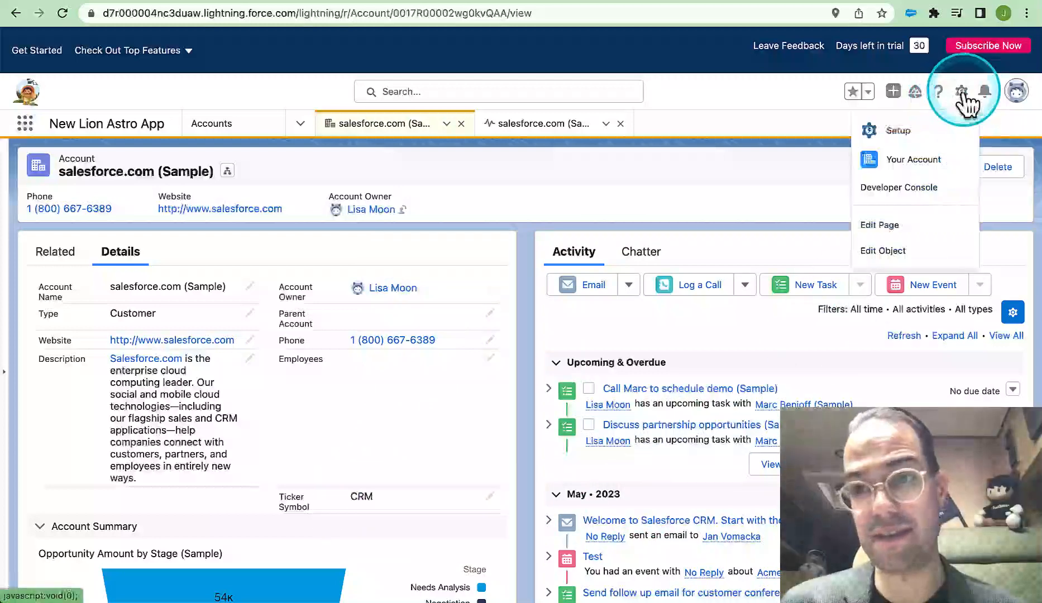
pyautogui.click(877, 251)
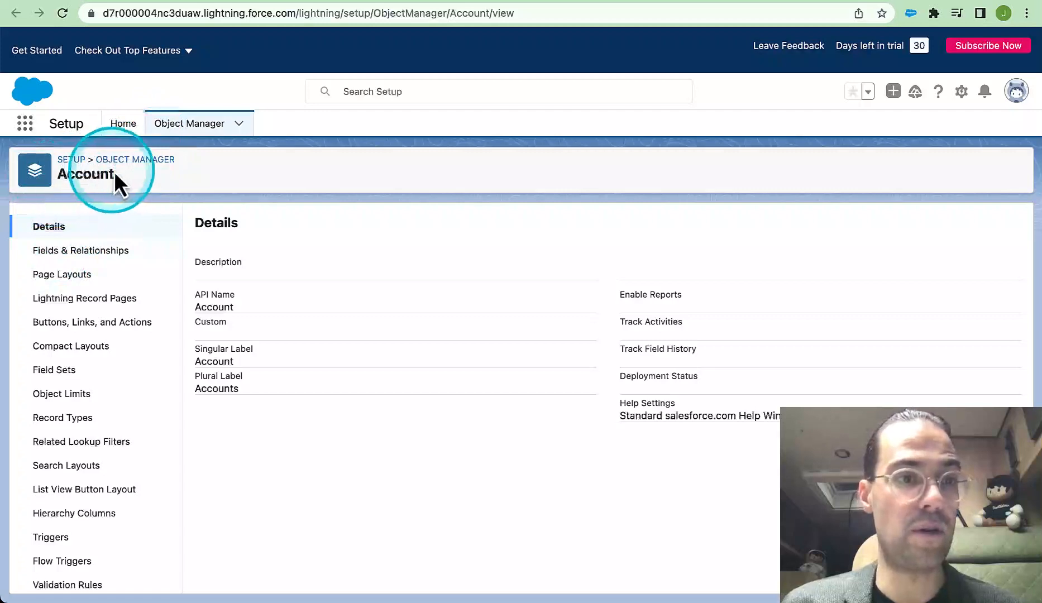
pyautogui.click(63, 255)
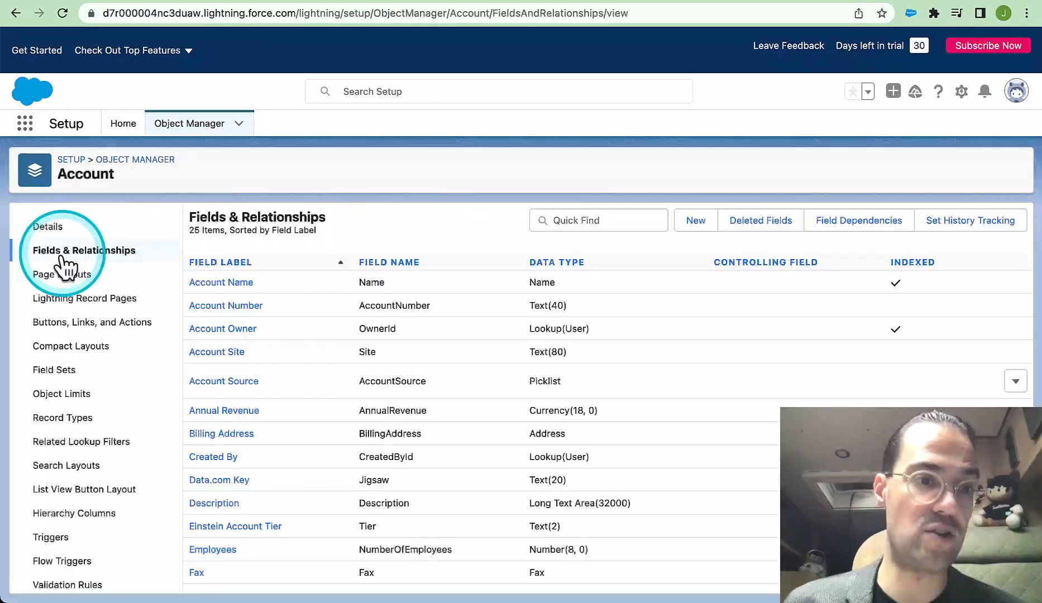
# Start a new custom field on the Account object with the Picklist data type
pyautogui.click(695, 221)
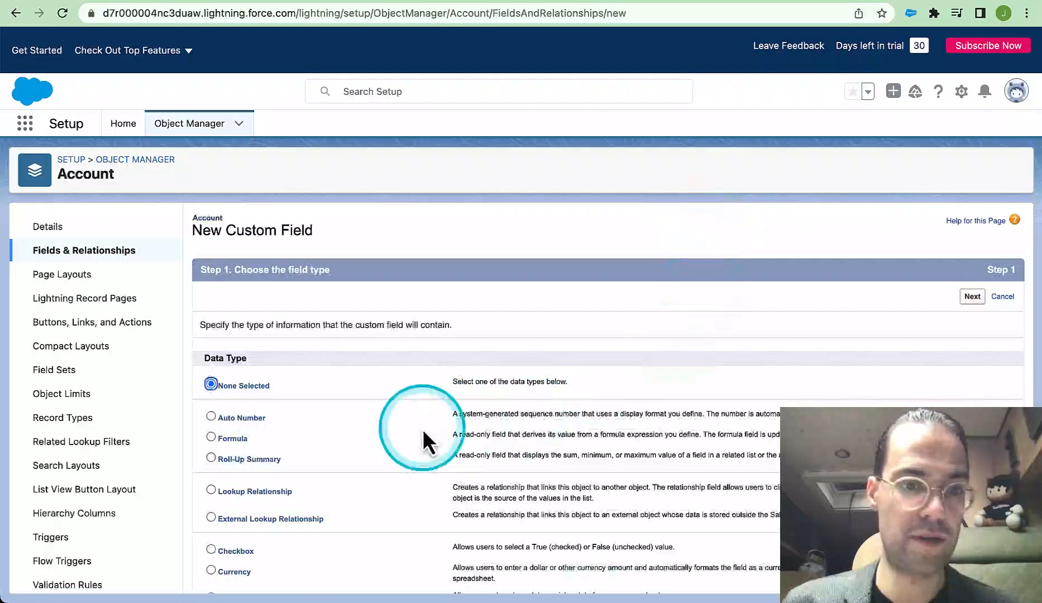
pyautogui.scroll(-1, 422, 429)
pyautogui.scroll(-2, 423, 429)
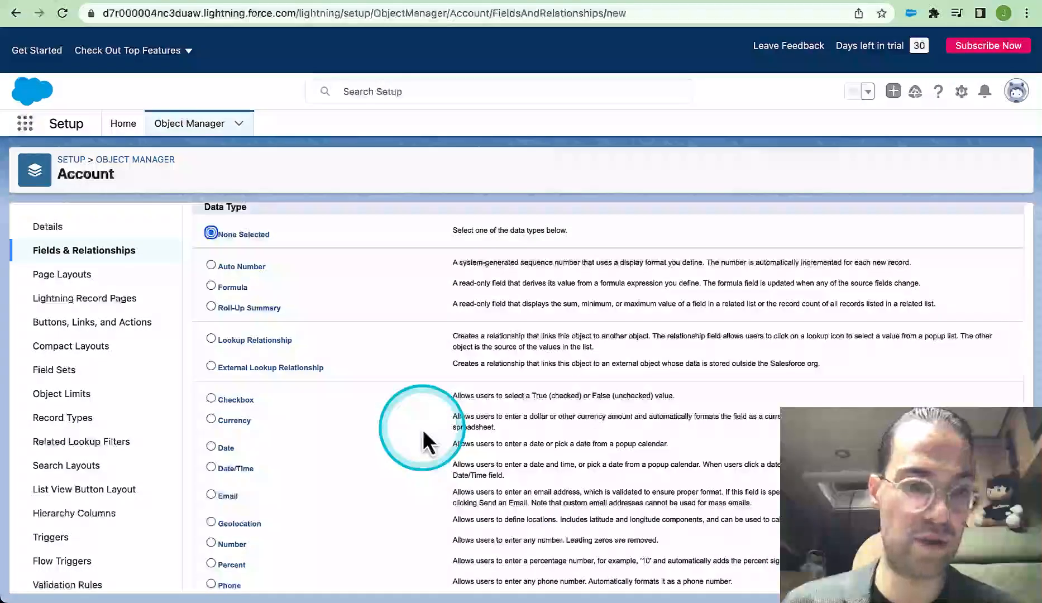
pyautogui.scroll(-2, 422, 429)
pyautogui.scroll(-3, 423, 428)
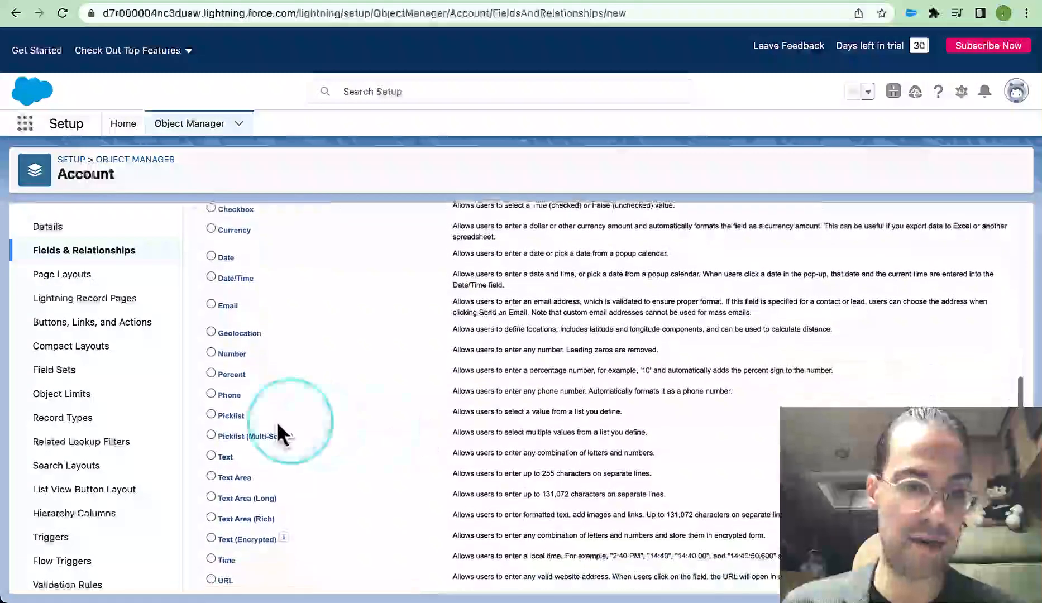
pyautogui.click(211, 415)
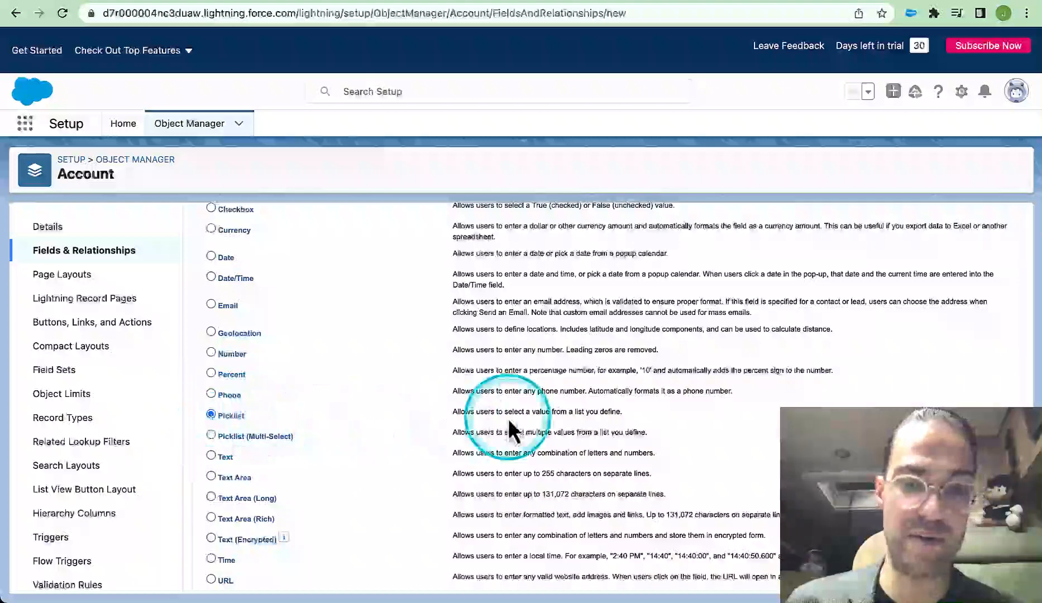
pyautogui.scroll(10, 726, 385)
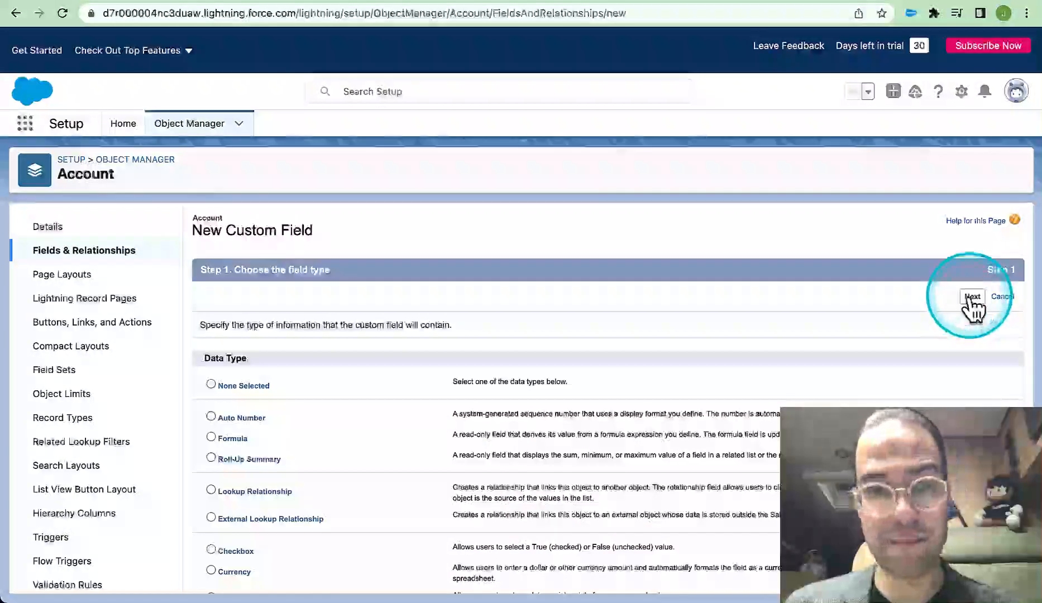
pyautogui.click(971, 297)
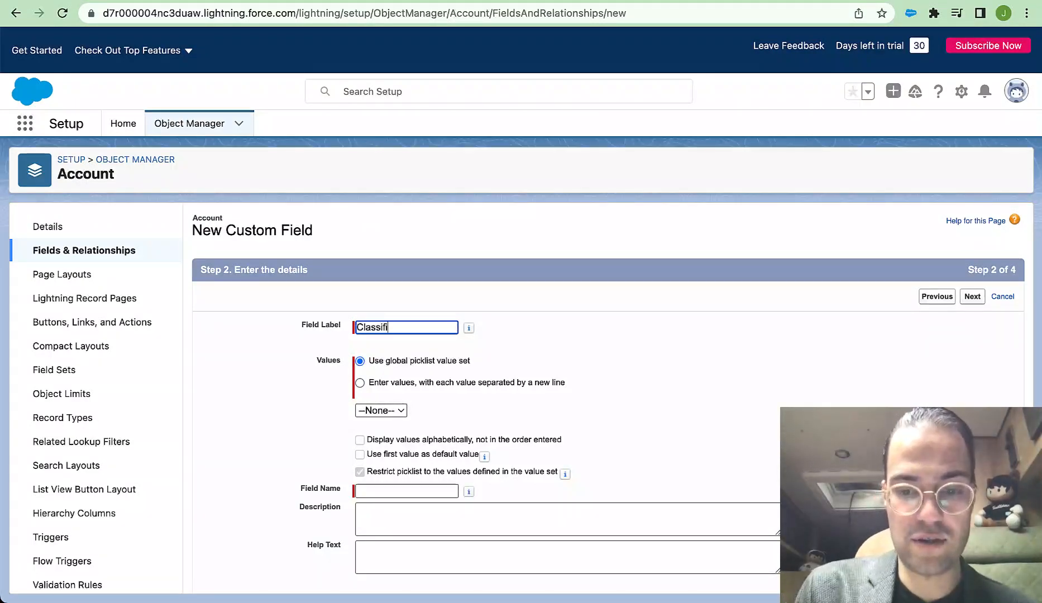
# Define the picklist field labelled Classification with its own values A Account, B Account and C Account
pyautogui.click(389, 384)
pyautogui.click(372, 469)
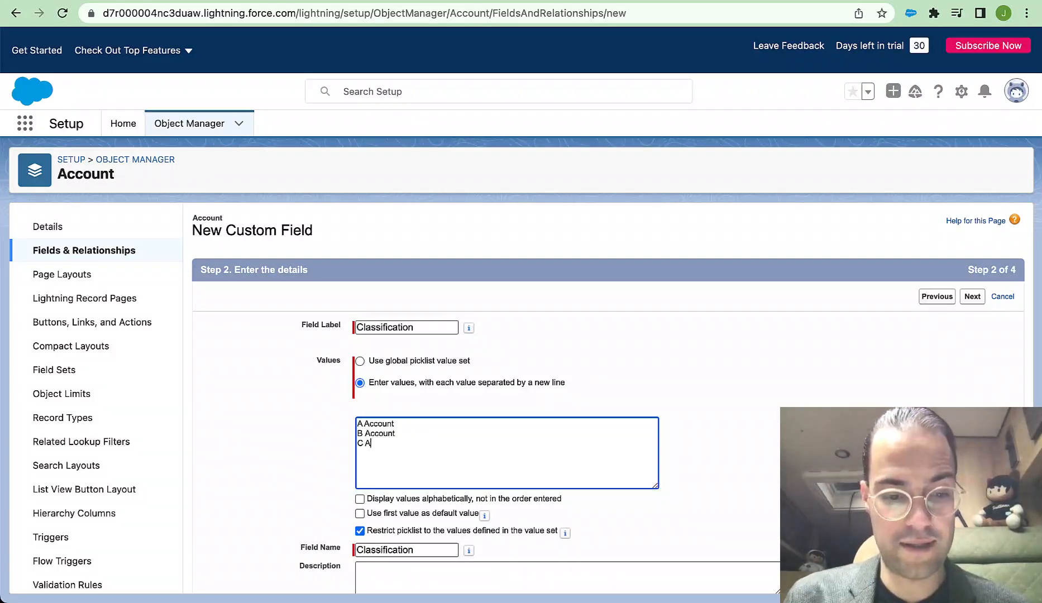
pyautogui.click(281, 479)
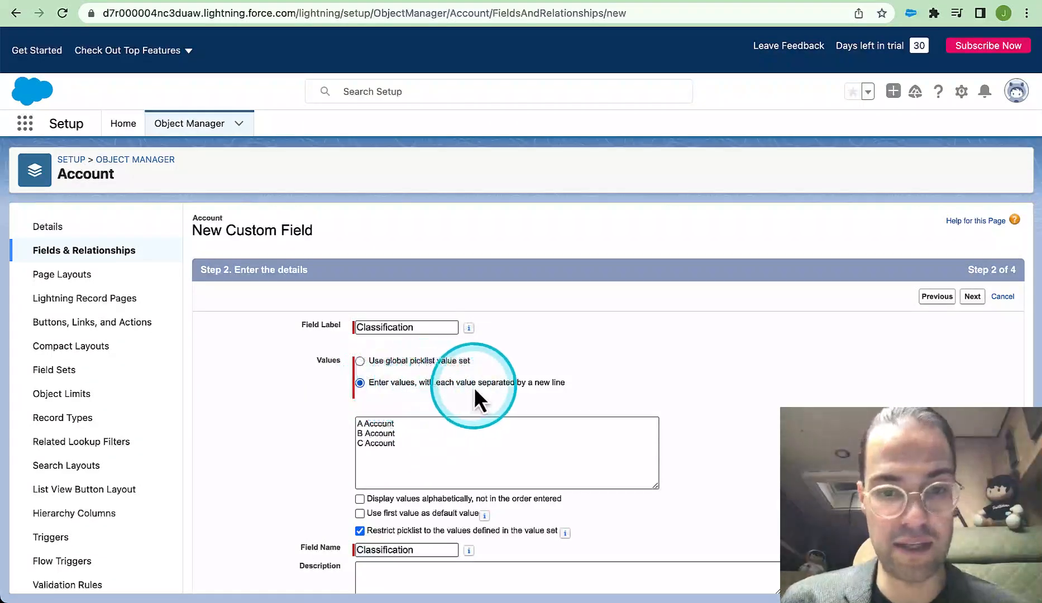
pyautogui.scroll(-5, 560, 388)
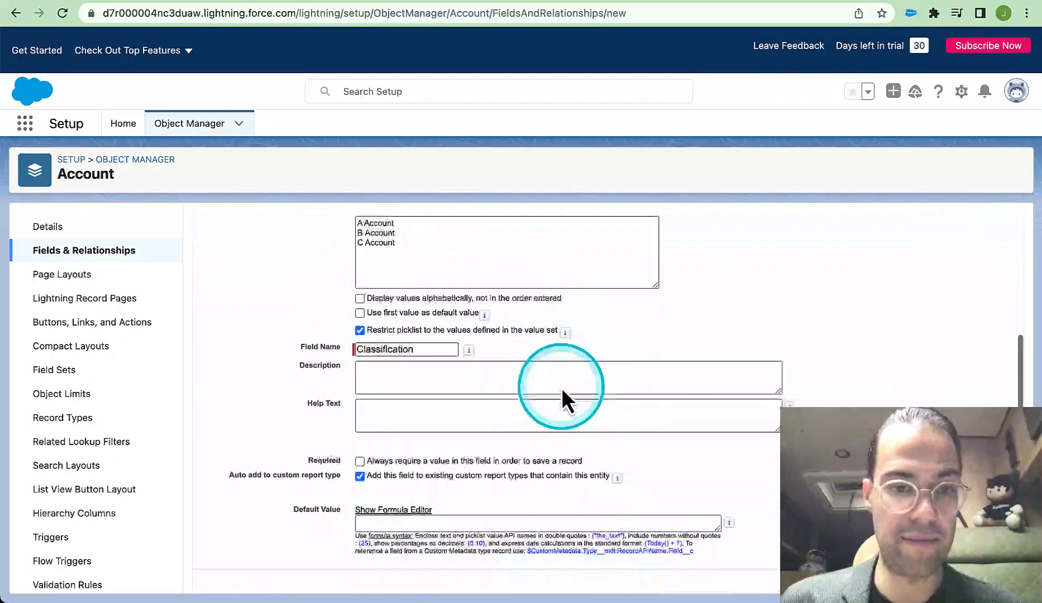
pyautogui.scroll(5, 561, 388)
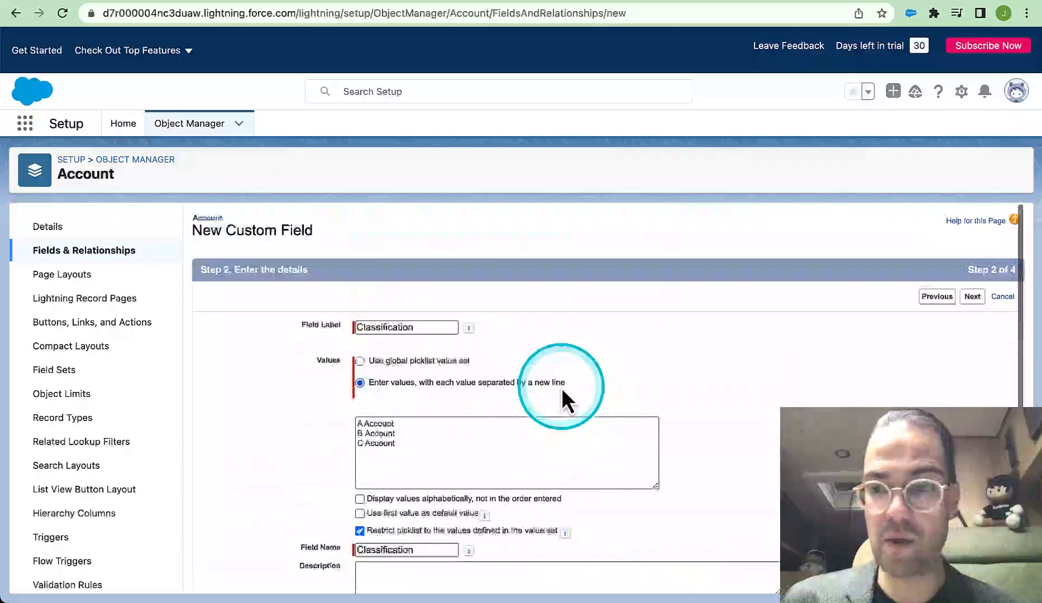
pyautogui.click(970, 297)
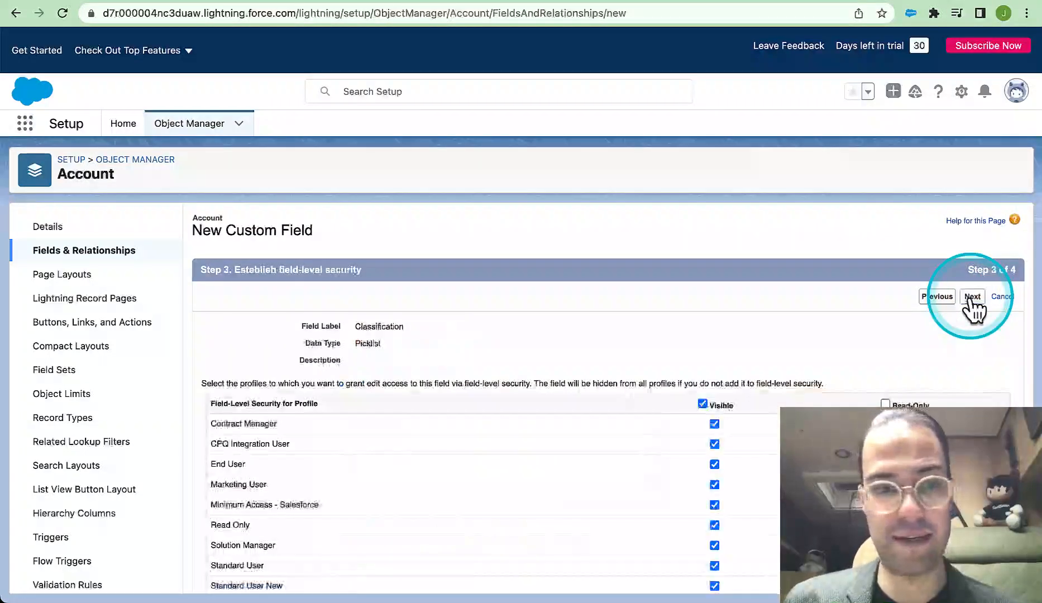
# Save the Classification field with visibility for all profiles and placement on the Account Layout
pyautogui.scroll(-2, 677, 338)
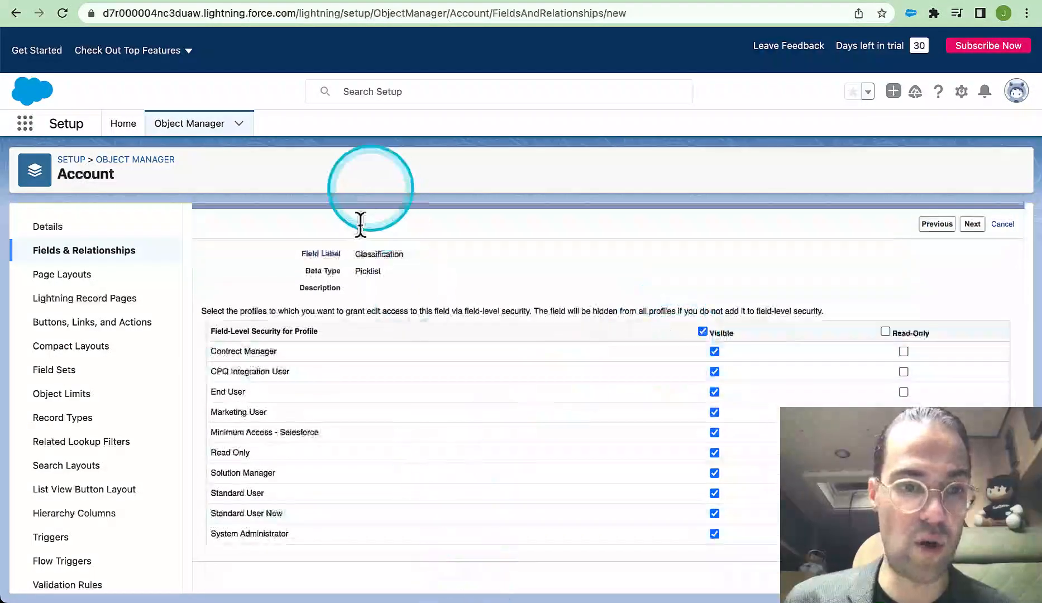
pyautogui.click(972, 224)
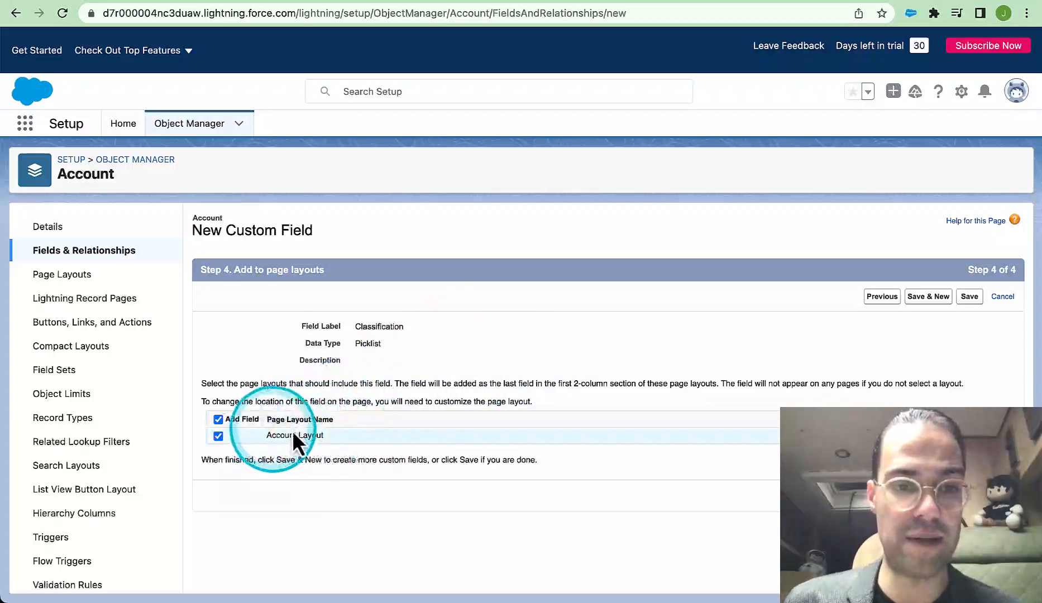
pyautogui.click(969, 297)
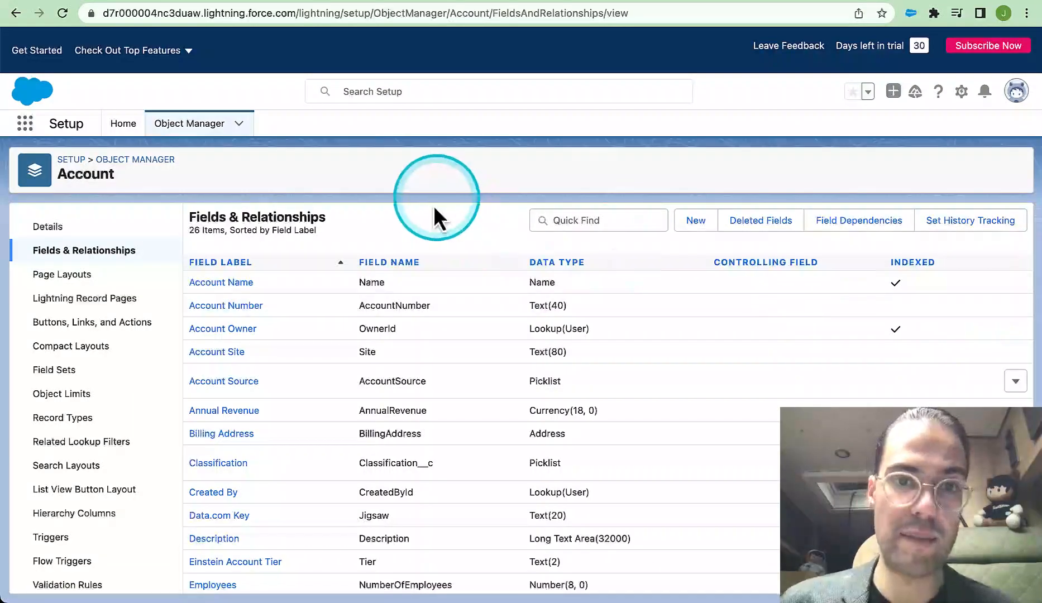
# Start another new custom field on the Account object with the Date data type
pyautogui.click(695, 221)
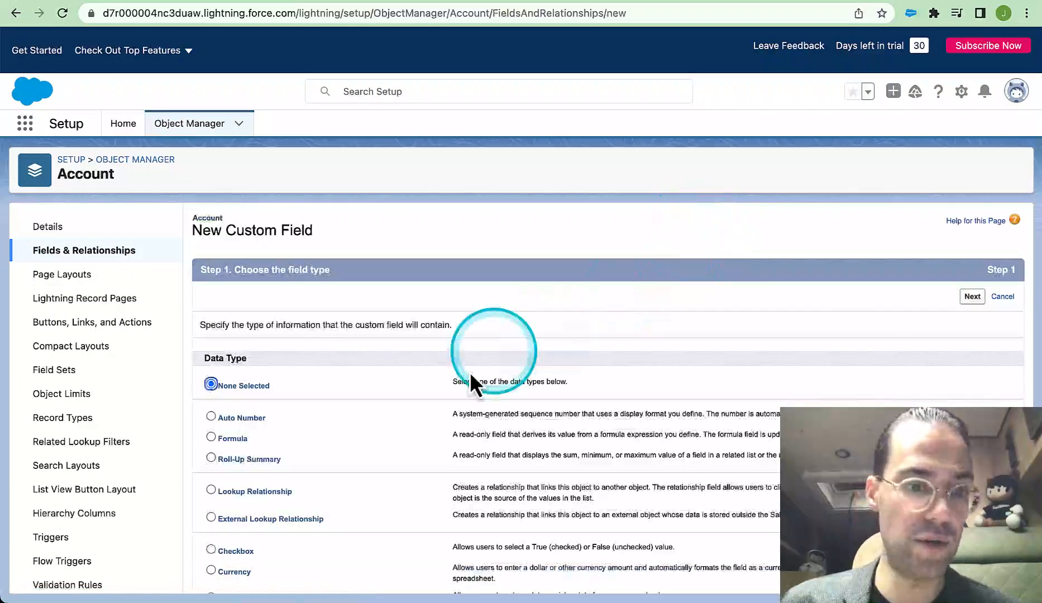
pyautogui.scroll(-6, 470, 378)
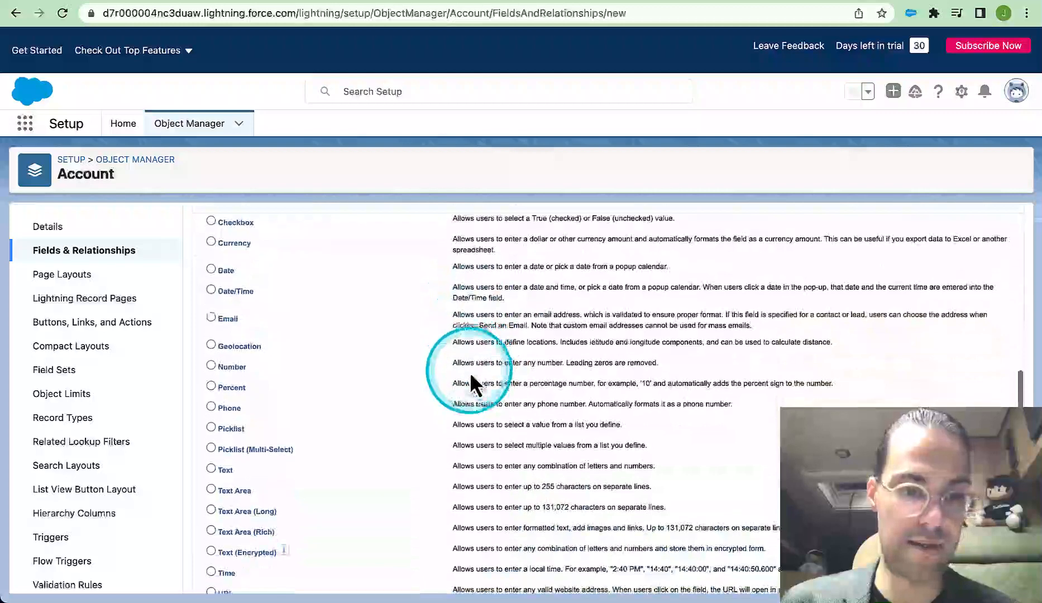
pyautogui.scroll(5, 392, 403)
pyautogui.click(211, 456)
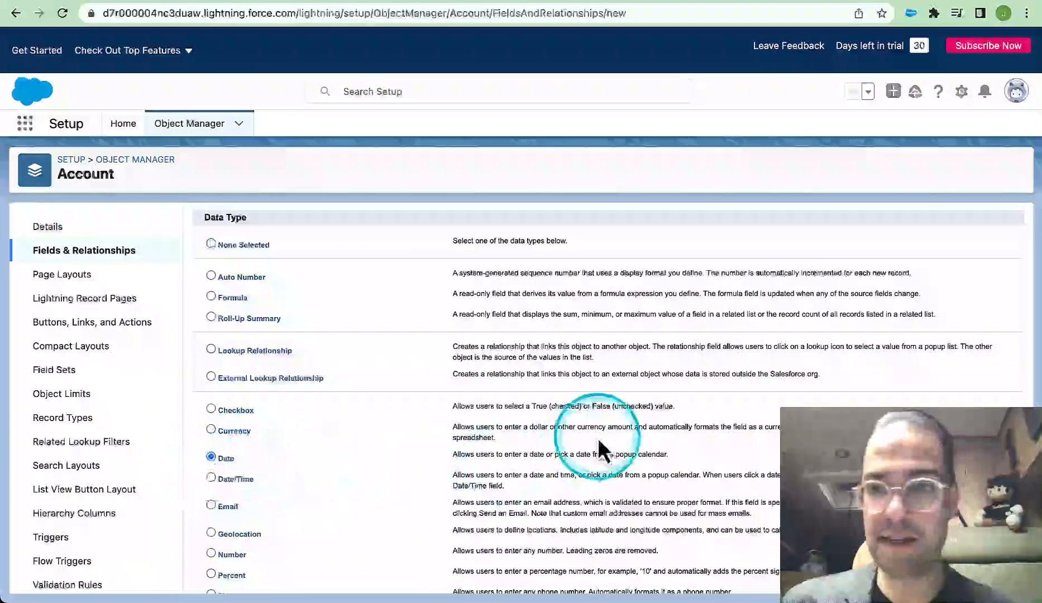
pyautogui.scroll(3, 598, 447)
pyautogui.click(971, 297)
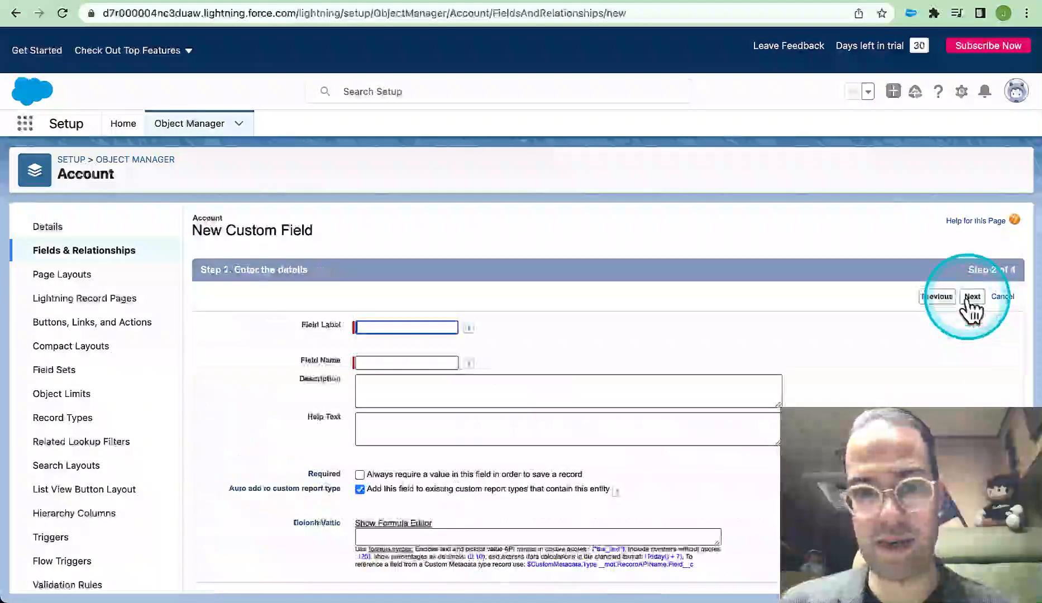
# Label the new date field Founding Date and continue to its field-level security
pyautogui.click(381, 330)
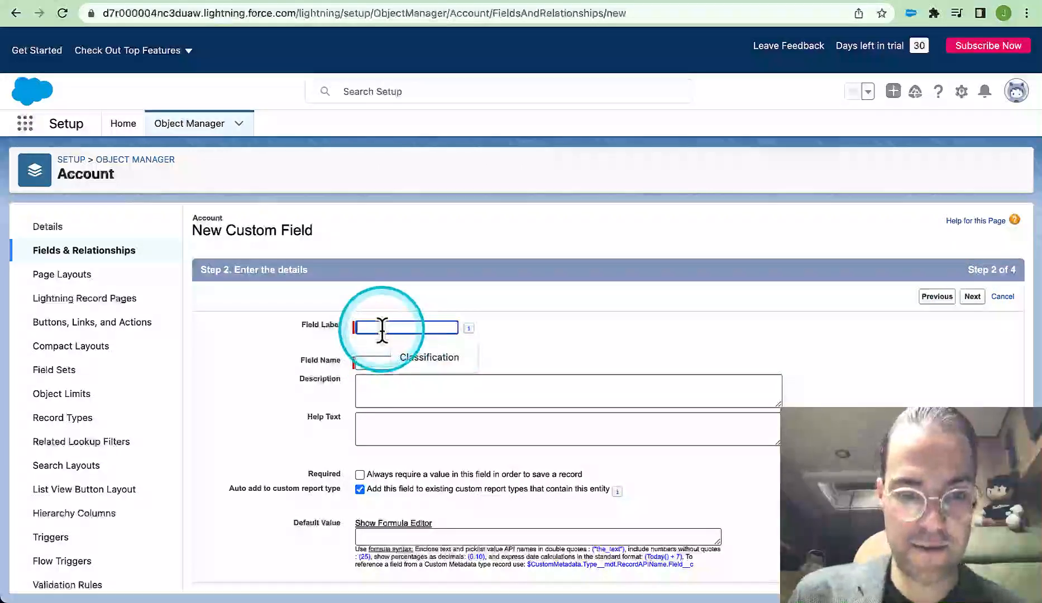
pyautogui.write('Founding Date')
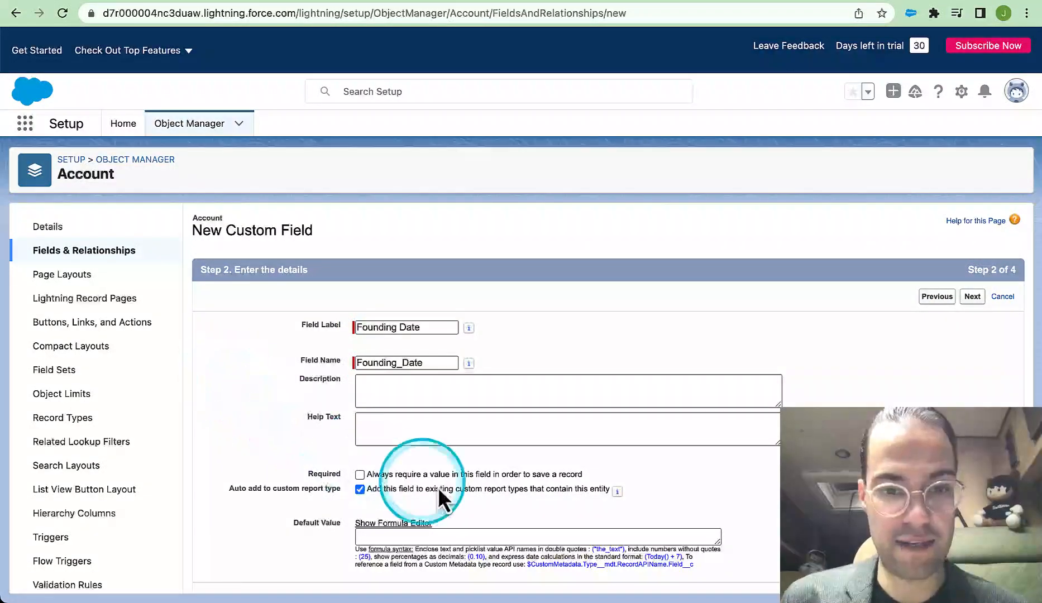
pyautogui.scroll(-1, 460, 495)
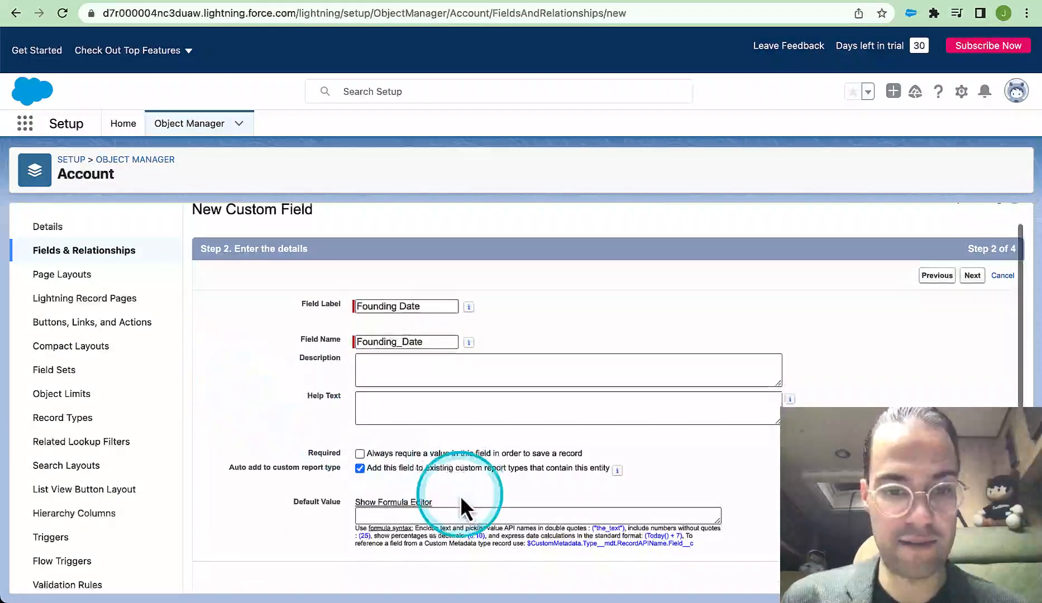
pyautogui.click(970, 279)
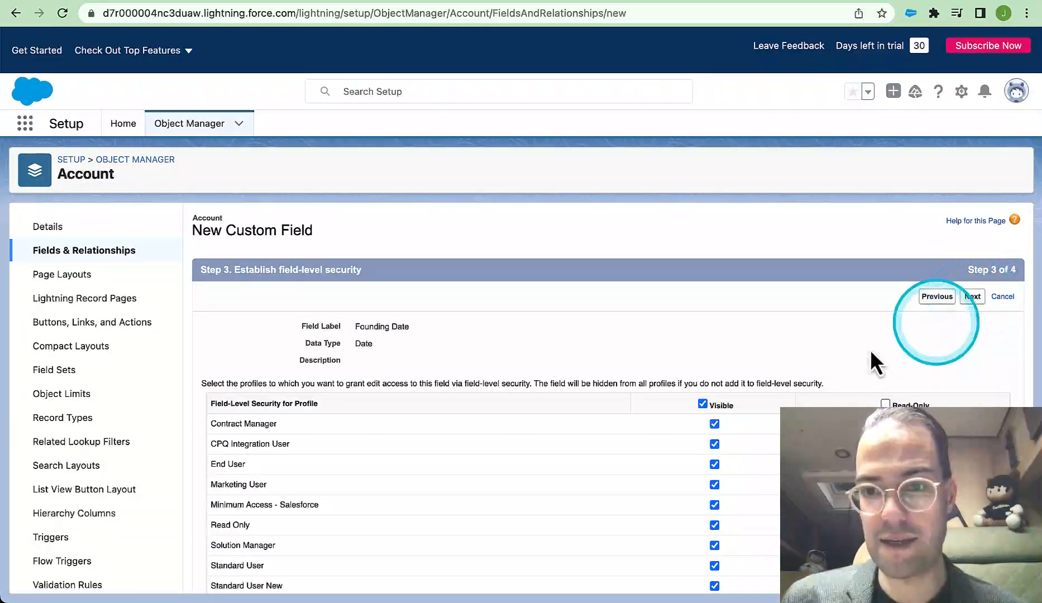
# Save the Founding Date field with visibility for all profiles and placement on the Account Layout
pyautogui.scroll(-3, 787, 359)
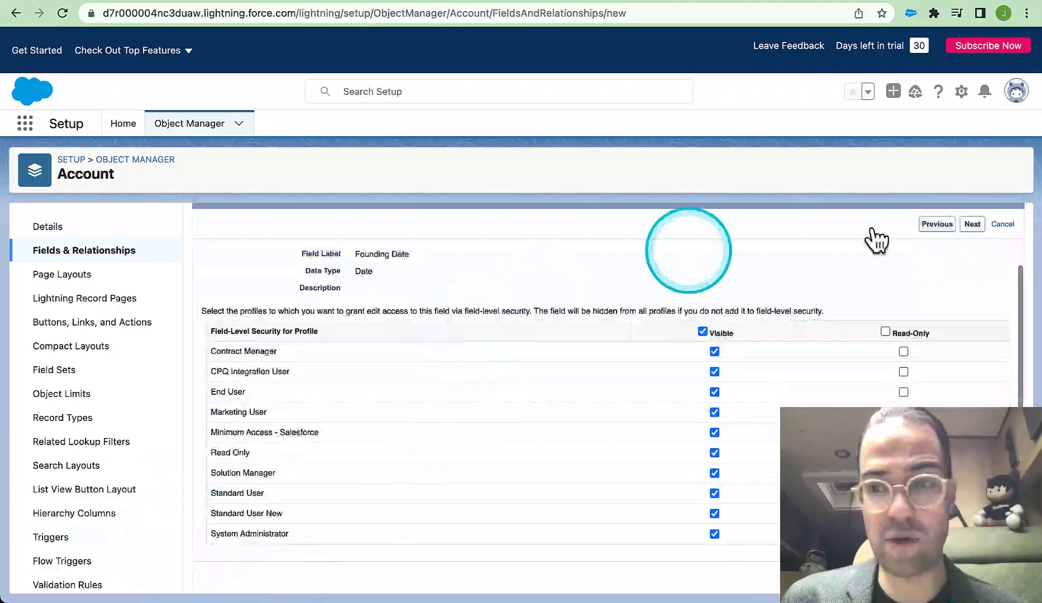
pyautogui.click(972, 224)
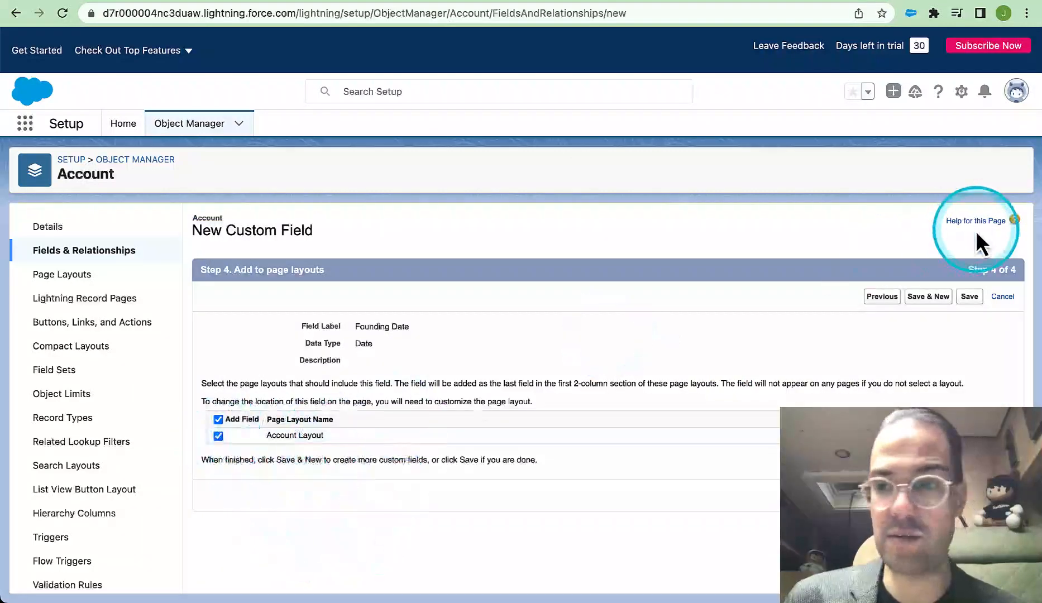
pyautogui.click(969, 297)
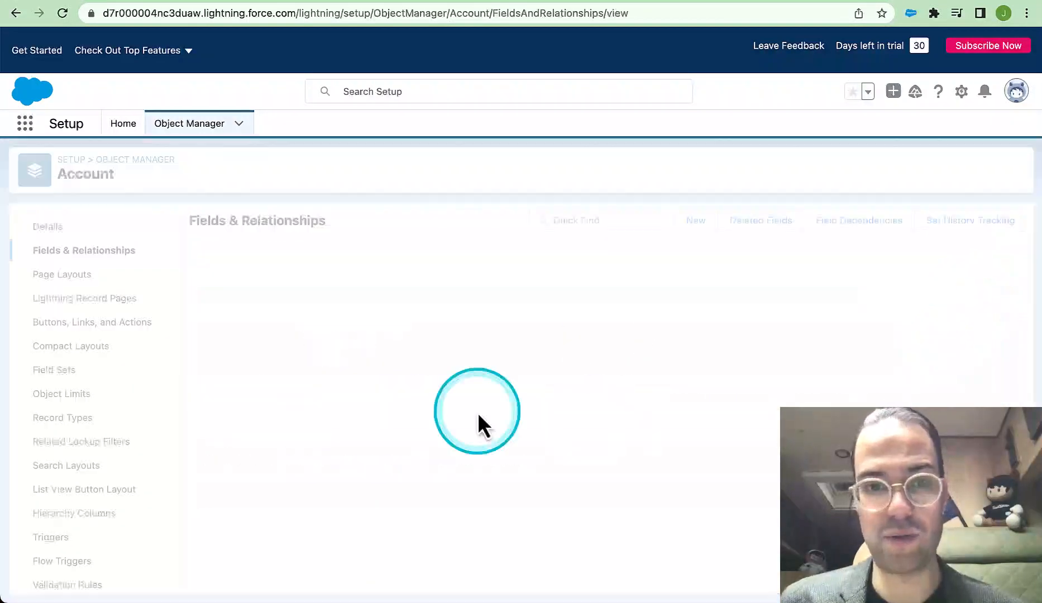
# Return to the salesforce.com (Sample) account record, reload it and show its details with the custom fields
pyautogui.click(274, 3)
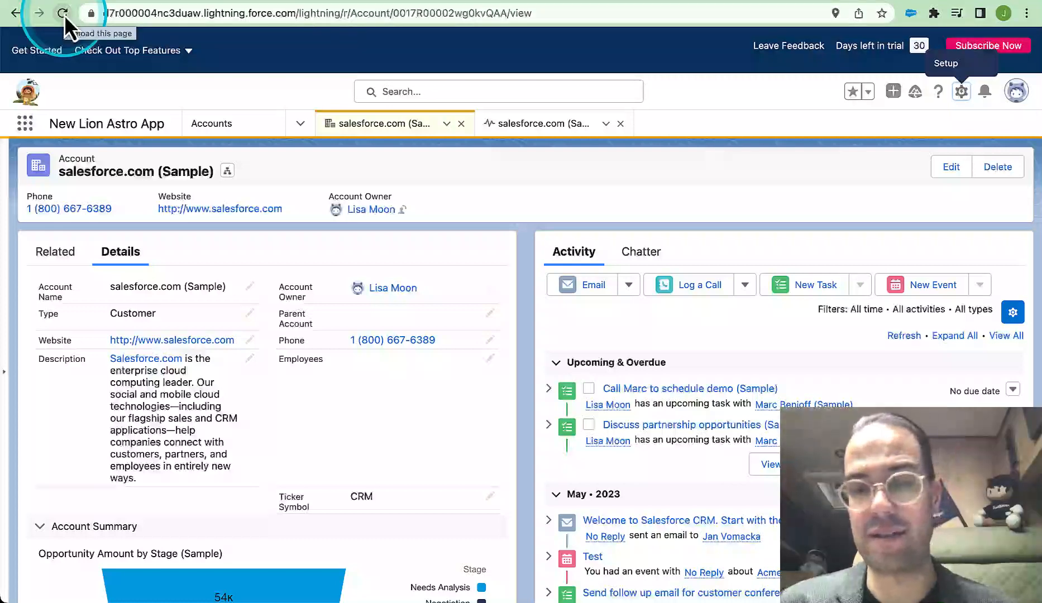
pyautogui.click(63, 13)
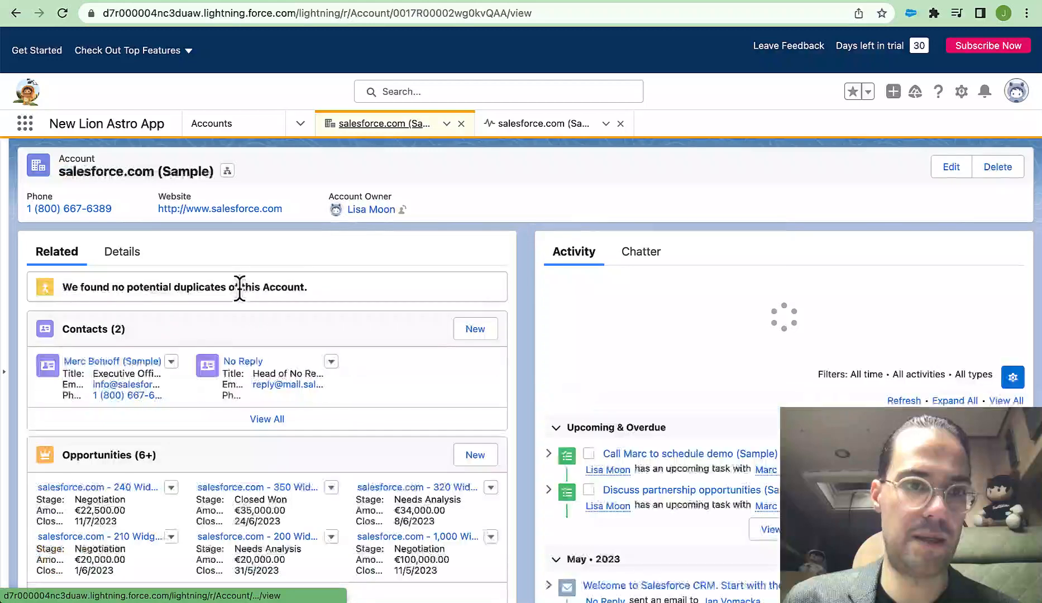
pyautogui.click(122, 252)
pyautogui.scroll(-3, 407, 290)
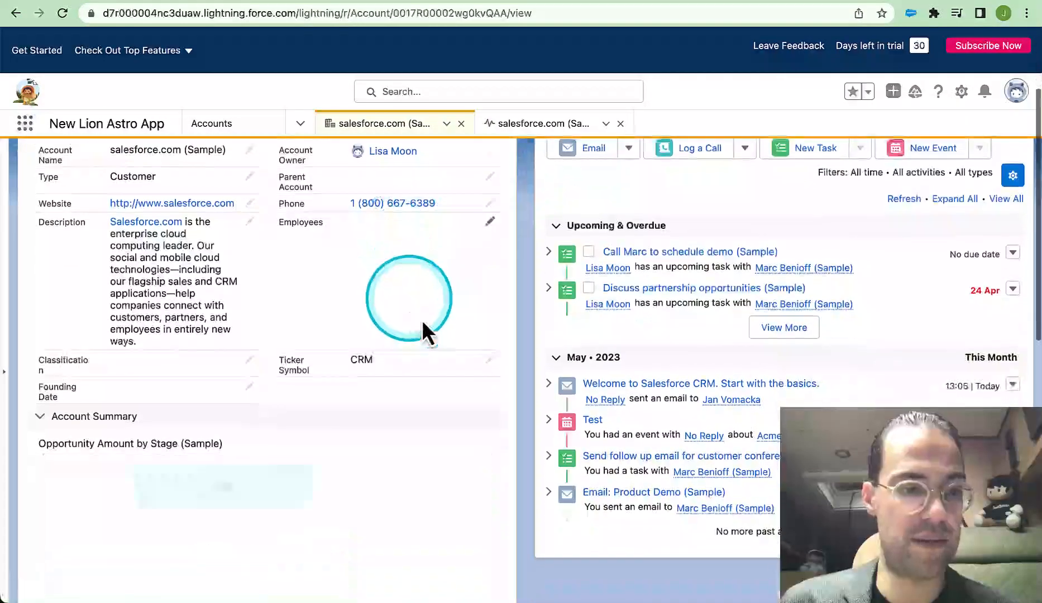
# Inspect the new Classification and Founding Date fields on the account record without saving any value
pyautogui.click(250, 360)
pyautogui.click(196, 340)
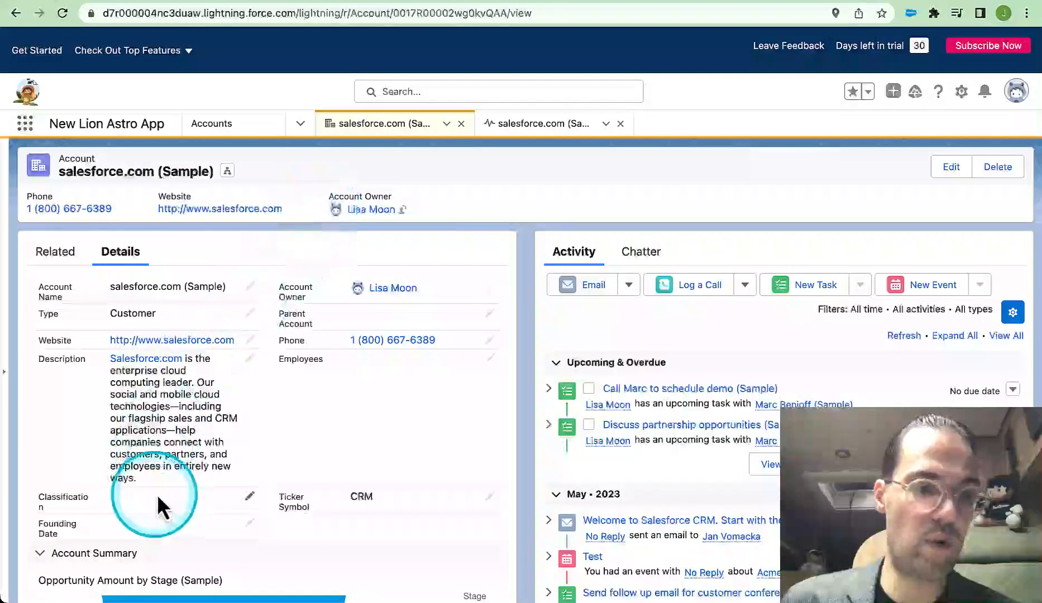
pyautogui.scroll(-3, 165, 490)
pyautogui.scroll(3, 171, 490)
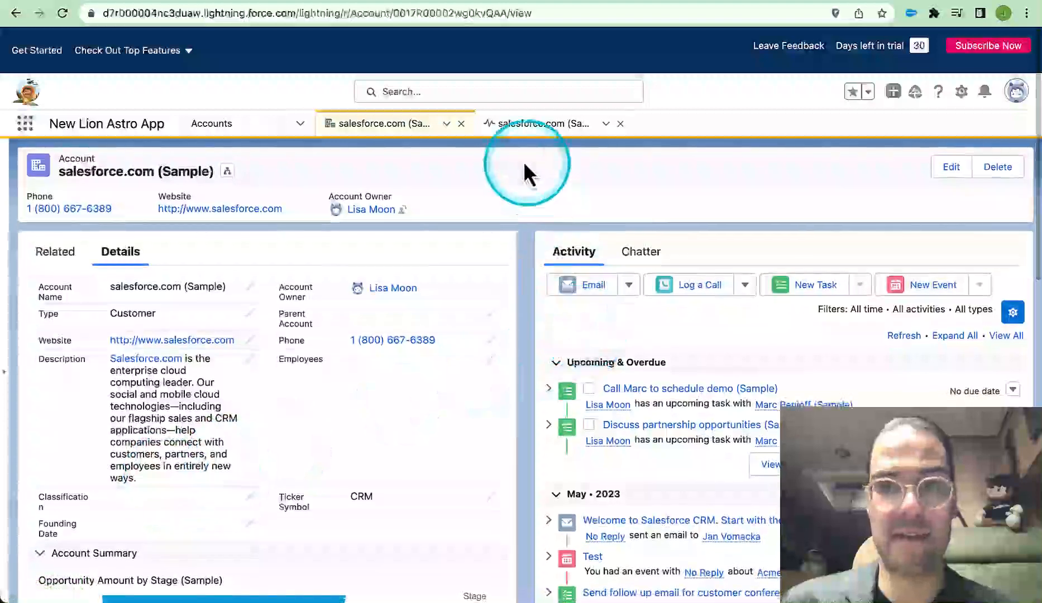
# Log out and back in to Salesforce, then dismiss the browser's offer to save the password
pyautogui.click(1016, 91)
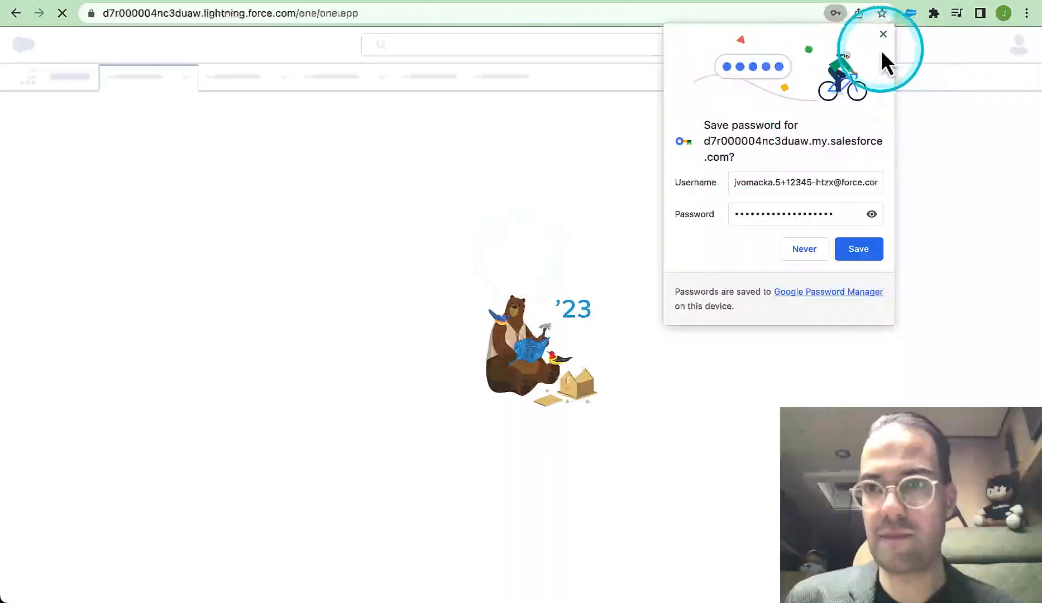
pyautogui.click(883, 35)
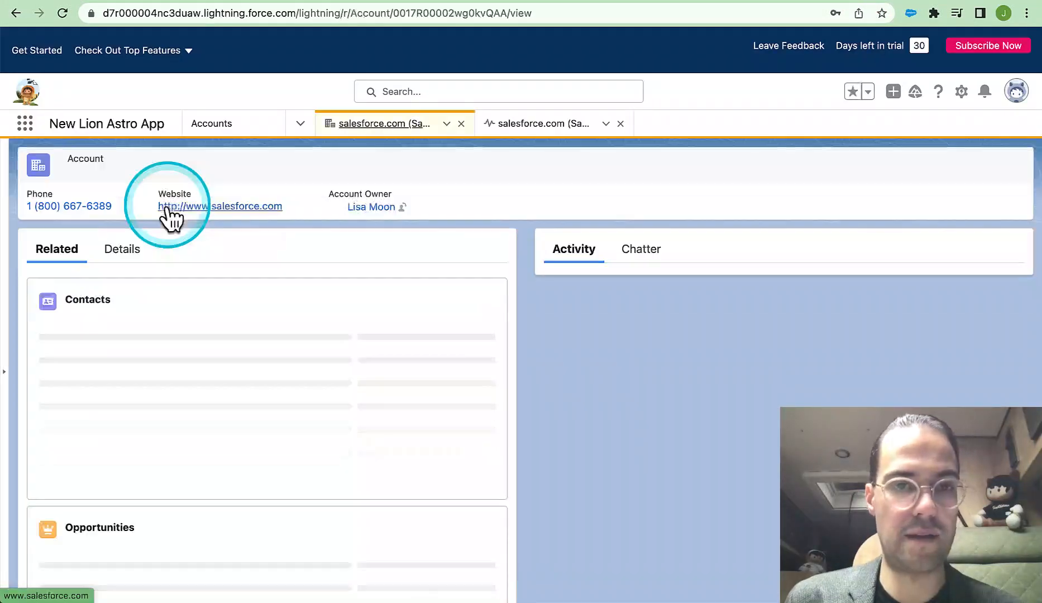
# Set the Founding Date of the salesforce.com (Sample) account to 01/03/1999 (1 March 1999) and save the record
pyautogui.click(130, 257)
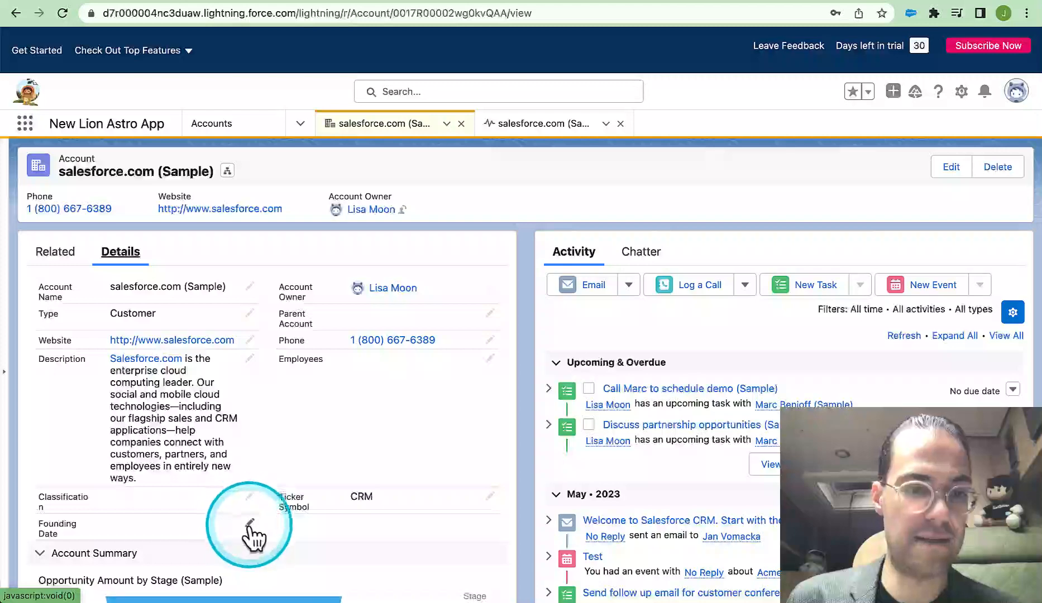
pyautogui.click(245, 524)
pyautogui.click(242, 460)
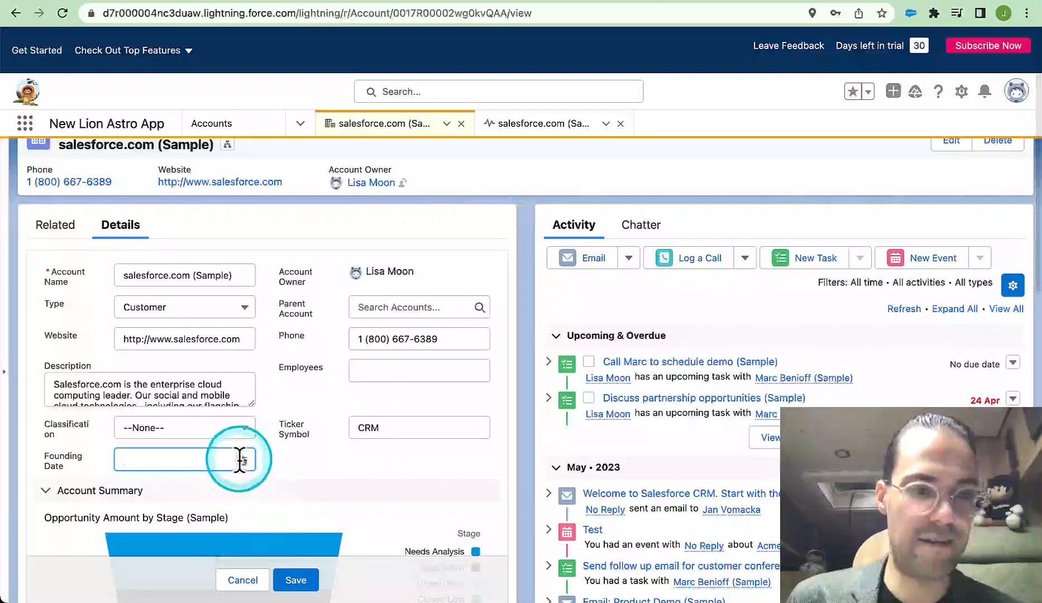
pyautogui.click(286, 212)
pyautogui.scroll(8, 293, 32)
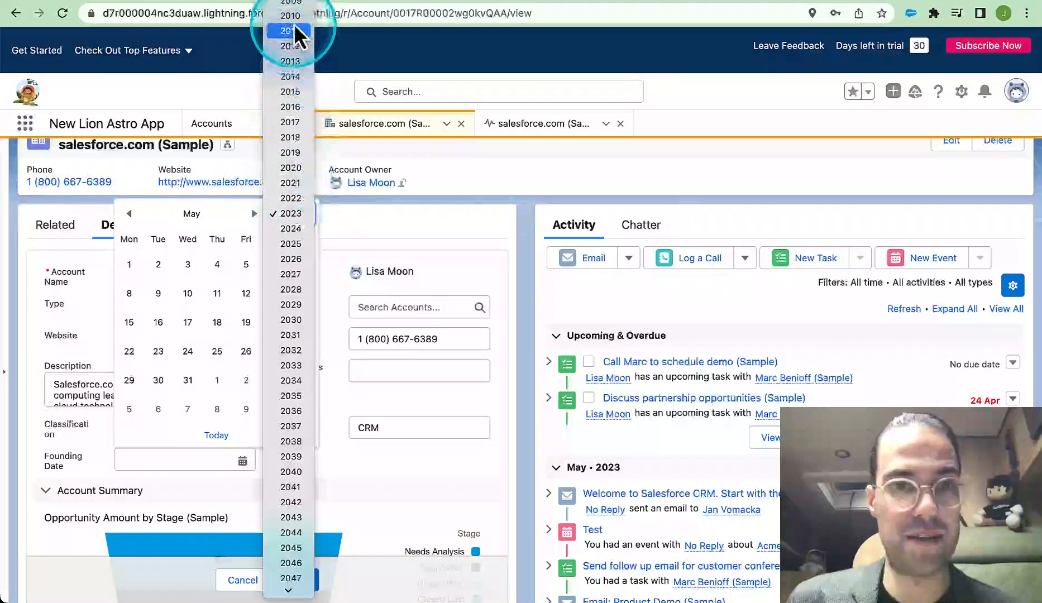
pyautogui.click(290, 183)
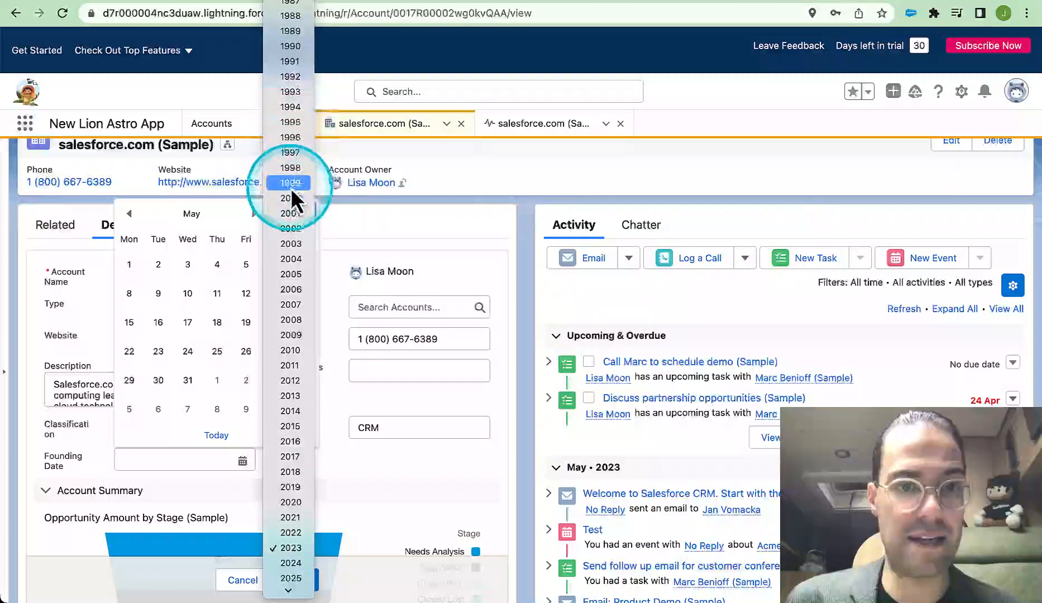
pyautogui.click(129, 213)
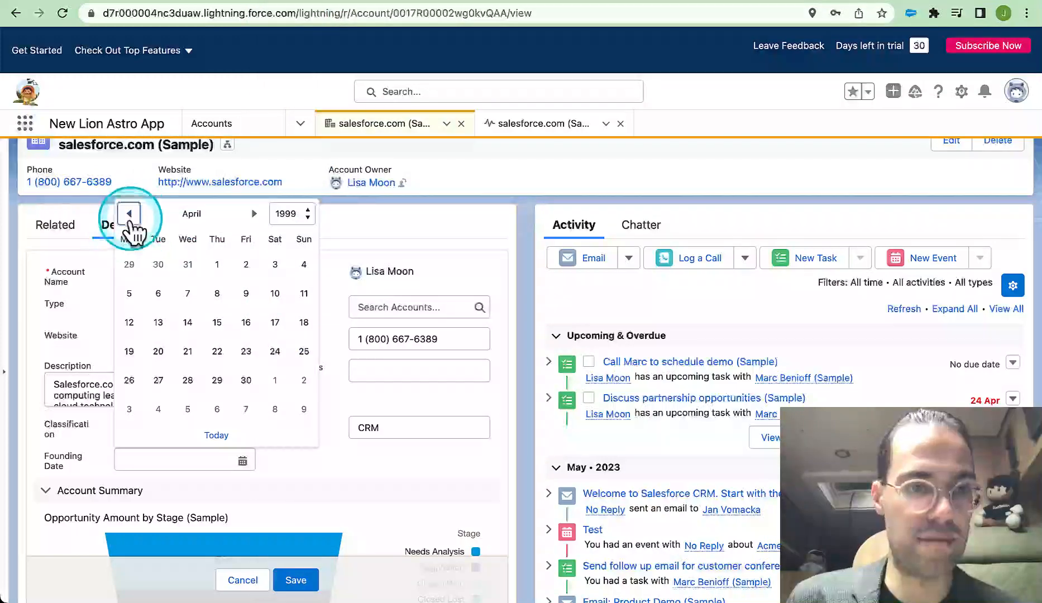
pyautogui.click(129, 214)
pyautogui.click(130, 264)
pyautogui.click(299, 583)
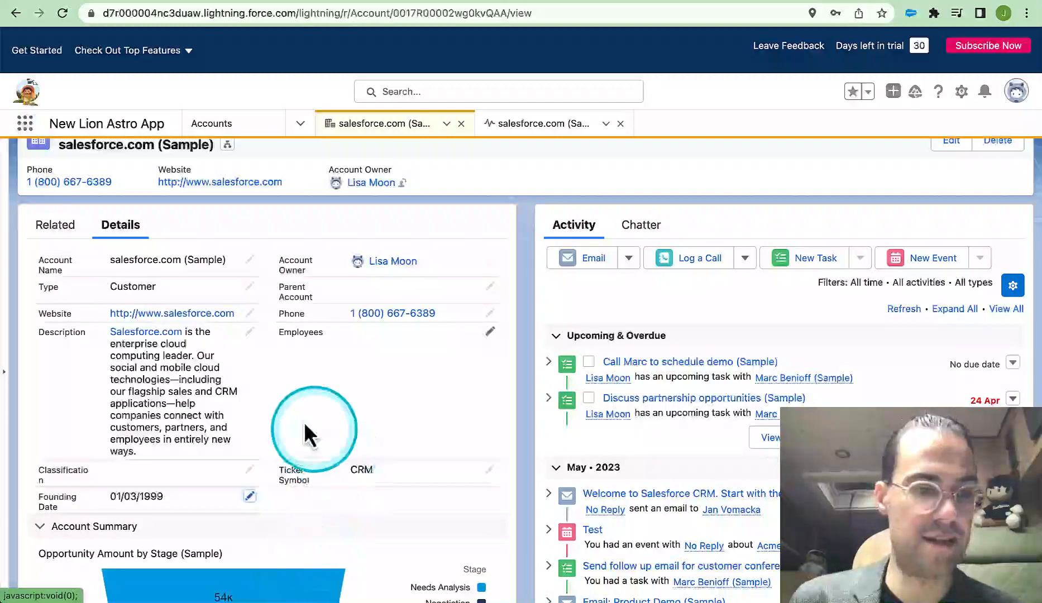
# Set the account's Classification to A Account and save the record
pyautogui.click(249, 469)
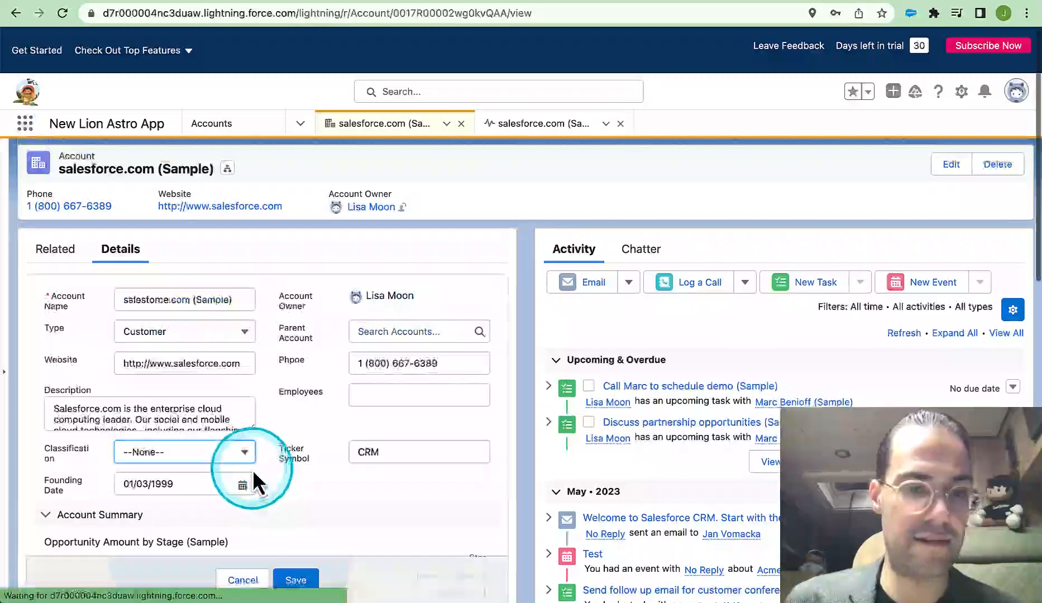
pyautogui.click(237, 462)
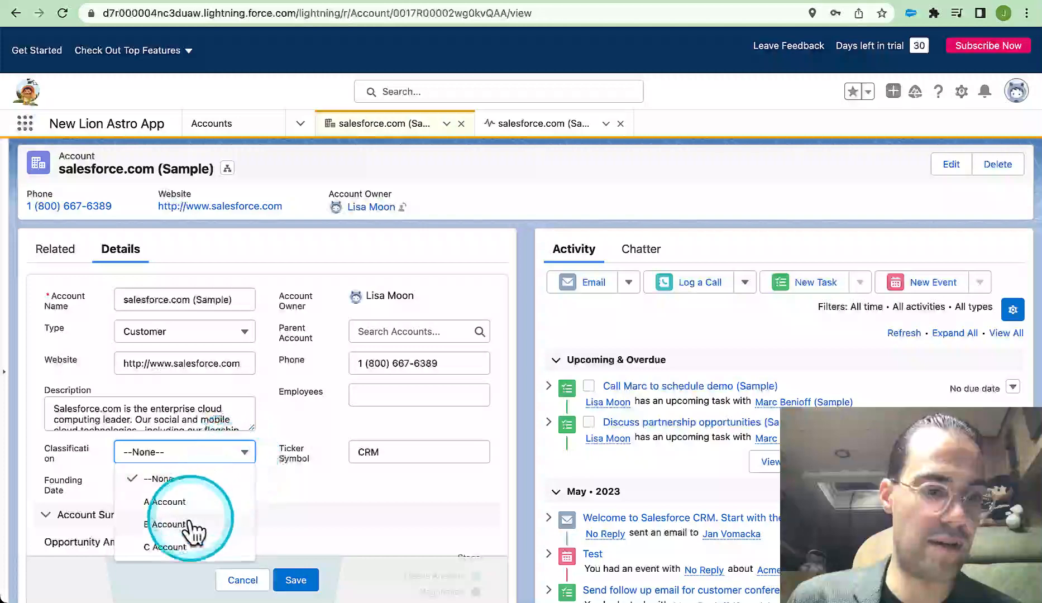
pyautogui.click(167, 501)
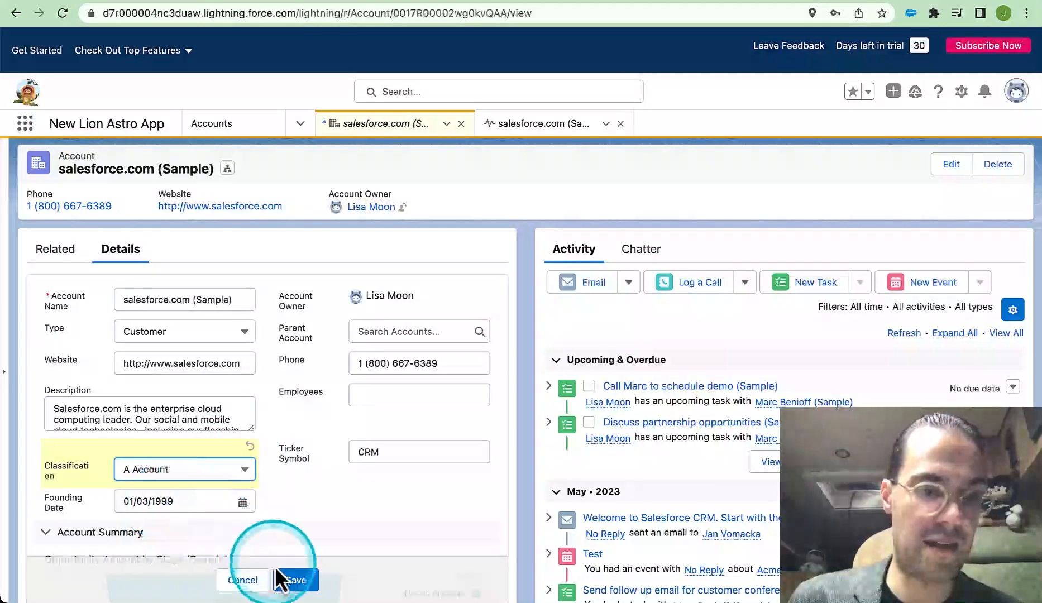
pyautogui.click(296, 580)
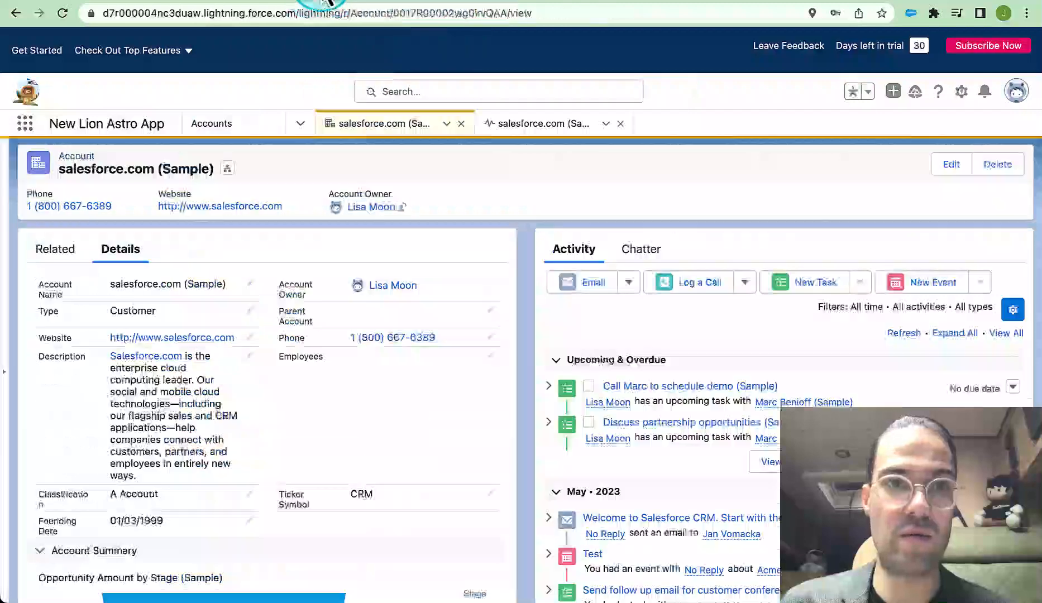
# Open the Account Compact Layout from the Account object's compact layouts in Setup's Object Manager
pyautogui.click(961, 91)
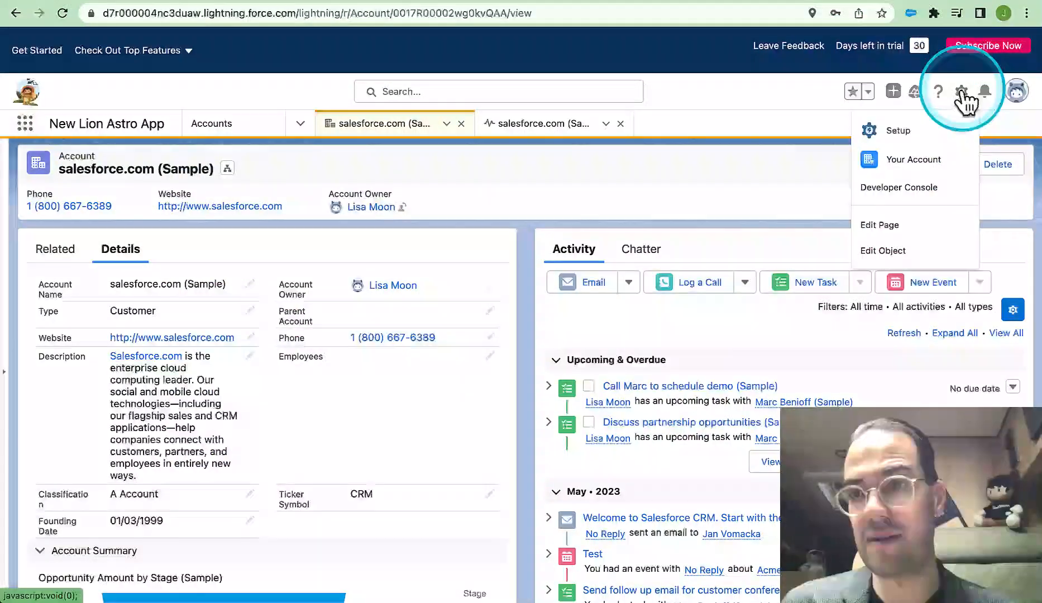
pyautogui.click(878, 137)
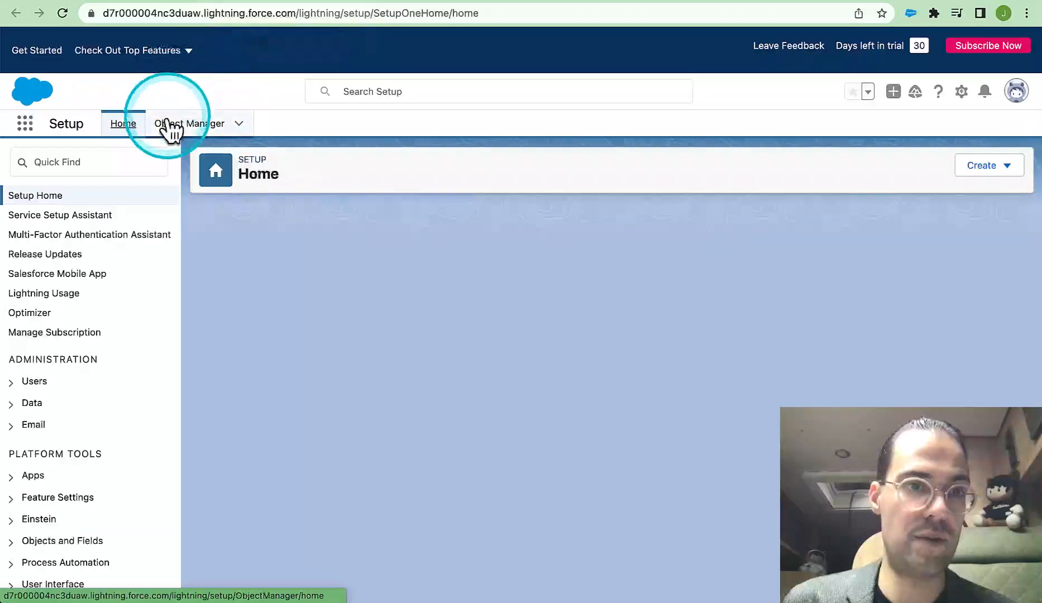
pyautogui.click(170, 125)
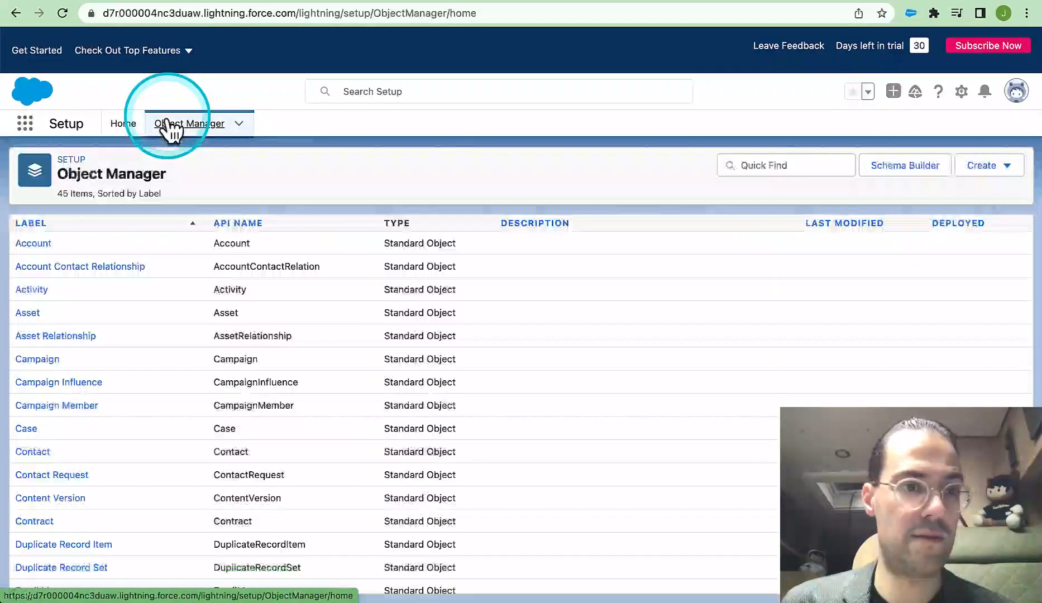
pyautogui.click(31, 242)
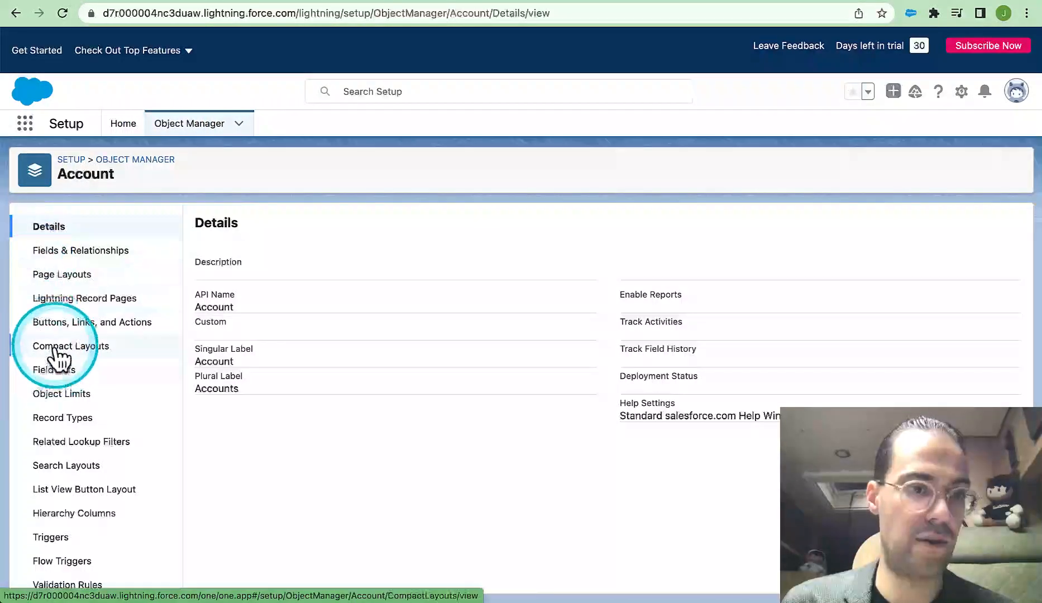
pyautogui.click(58, 348)
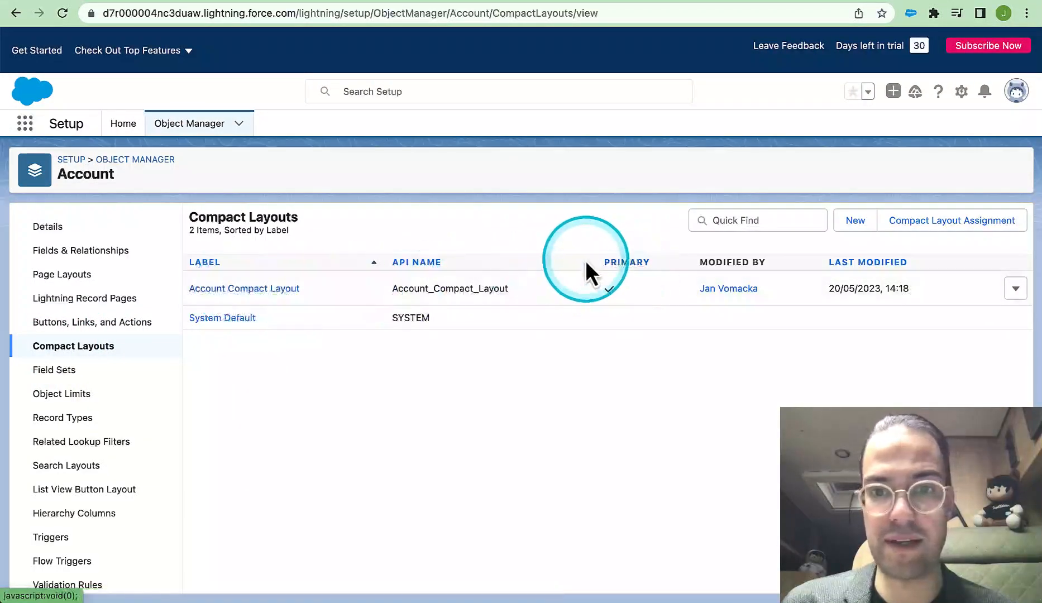
pyautogui.click(241, 288)
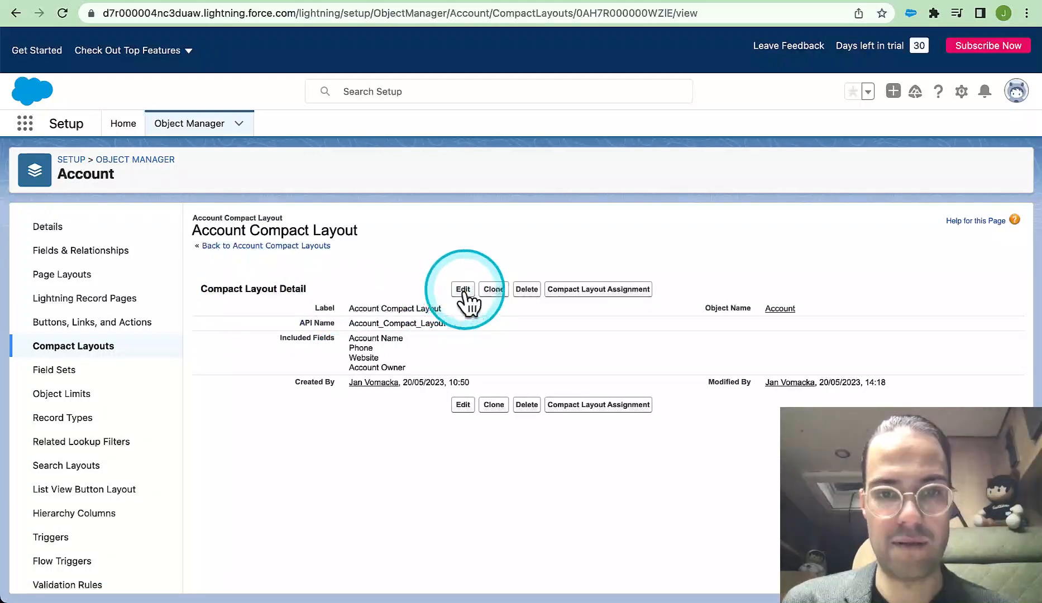
# Edit the Account Compact Layout and add Ticker Symbol to its selected fields
pyautogui.click(463, 290)
pyautogui.scroll(-1, 413, 480)
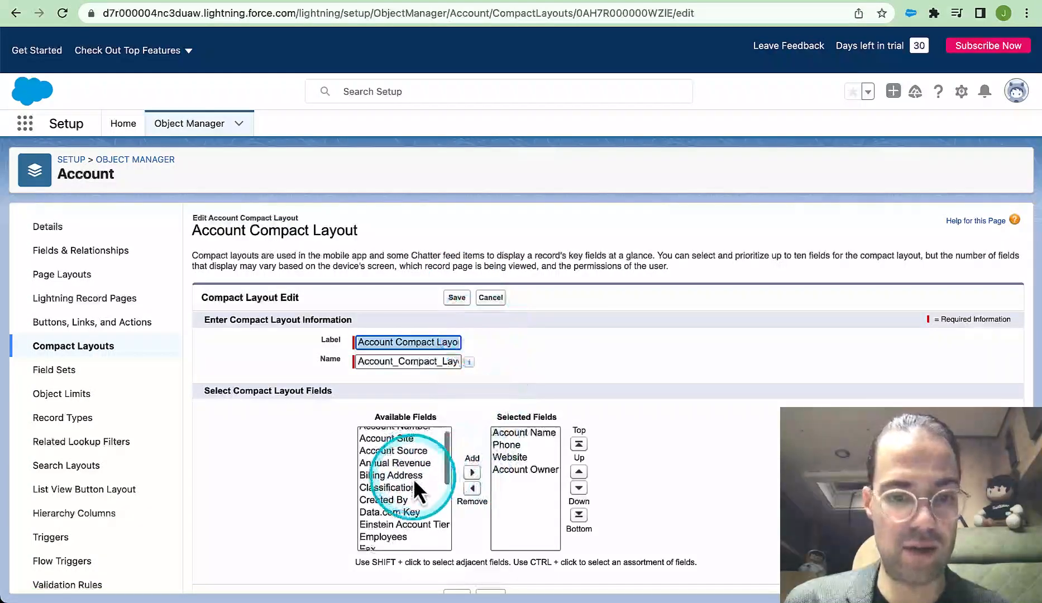
pyautogui.scroll(-5, 414, 478)
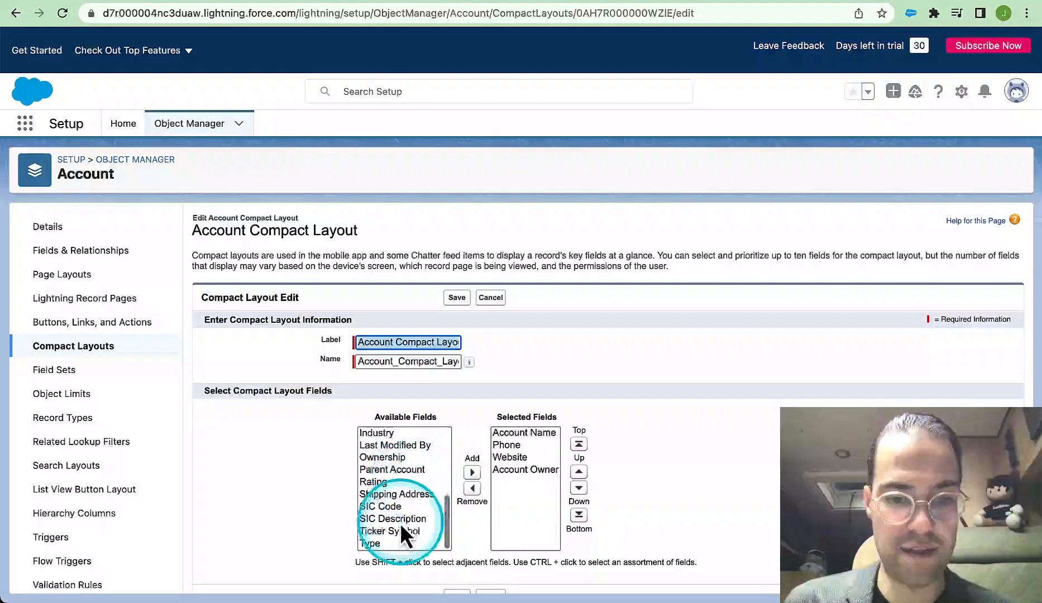
pyautogui.click(385, 530)
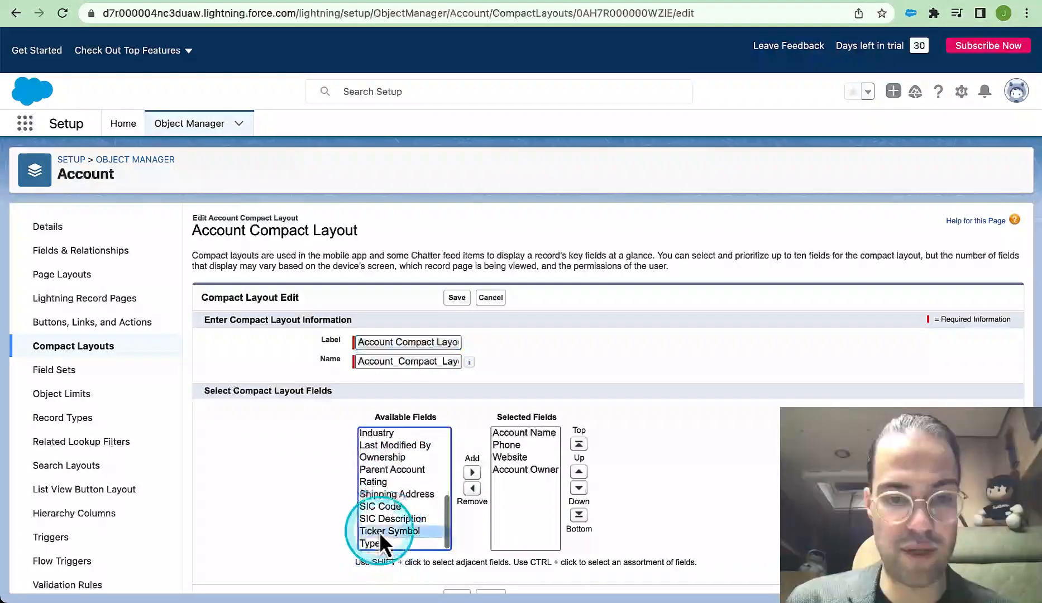
pyautogui.click(471, 472)
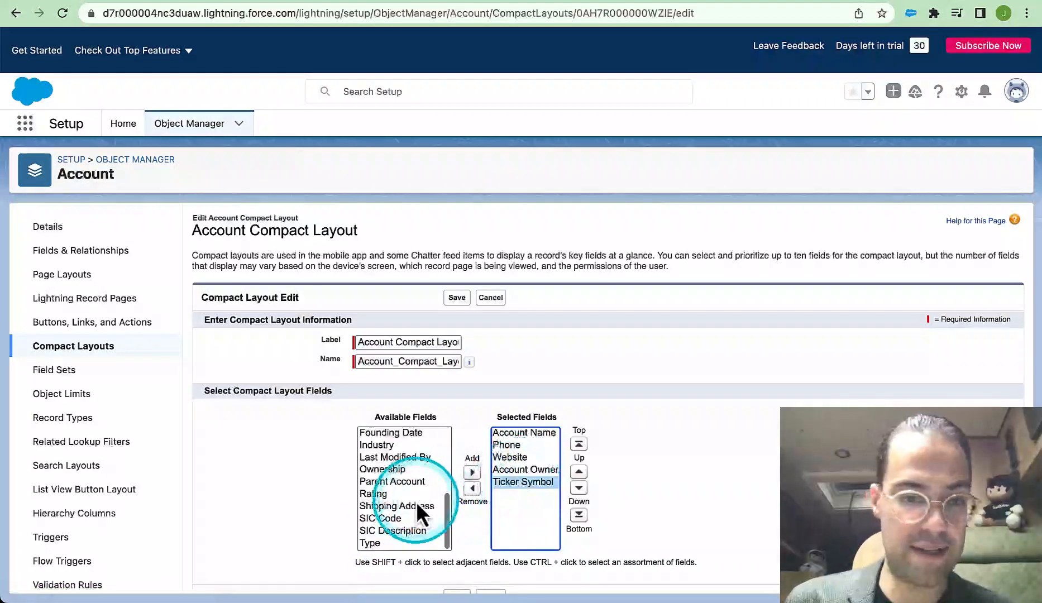
# Add Founding Date to the compact layout's selected fields after Ticker Symbol and save the layout
pyautogui.scroll(1, 415, 501)
pyautogui.scroll(4, 416, 501)
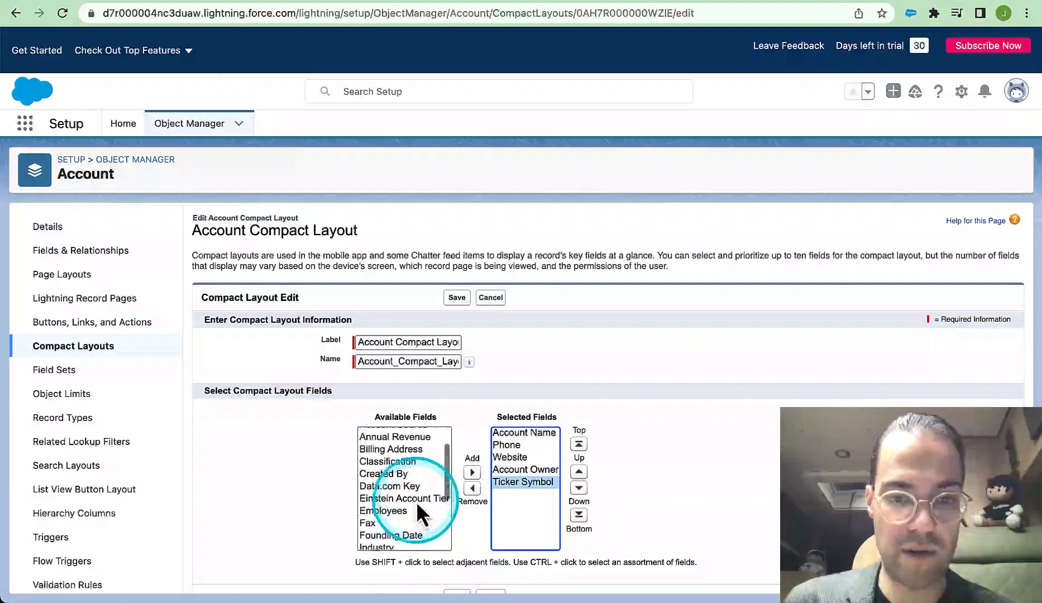
pyautogui.scroll(-5, 416, 501)
pyautogui.click(402, 433)
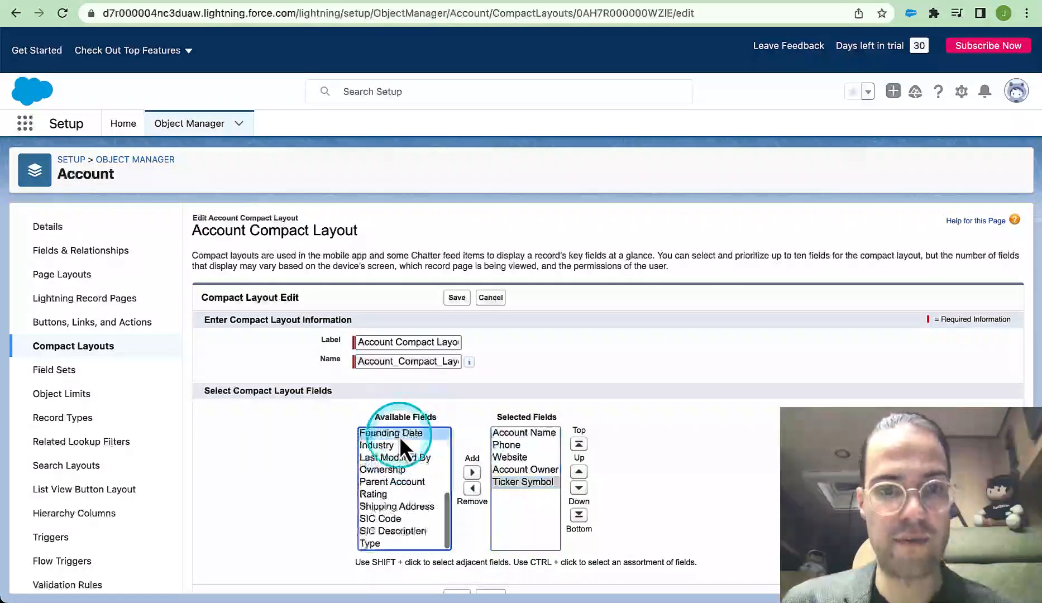
pyautogui.click(471, 472)
pyautogui.scroll(-1, 684, 462)
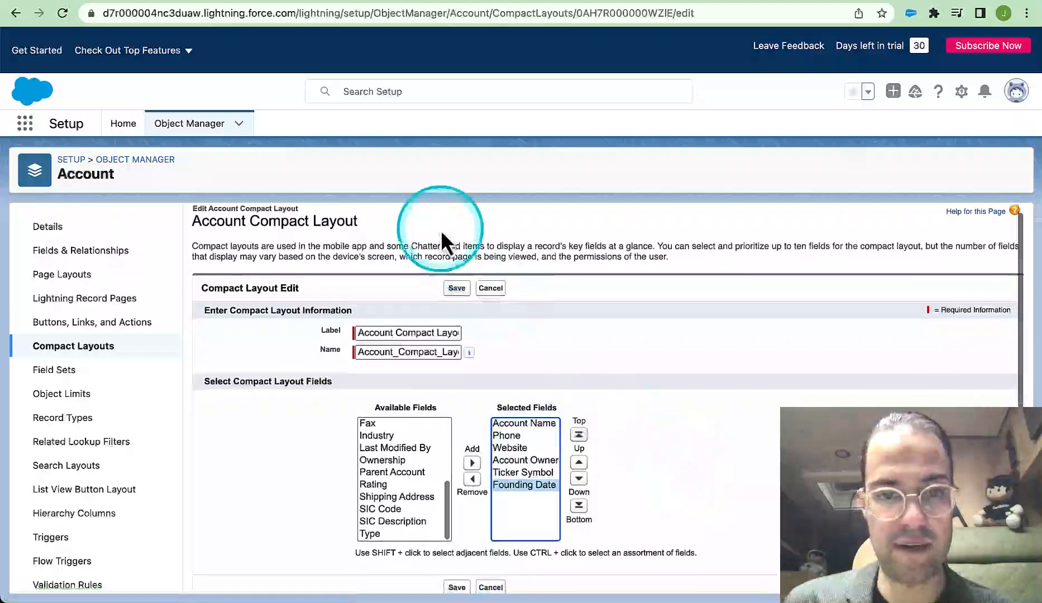
pyautogui.click(457, 289)
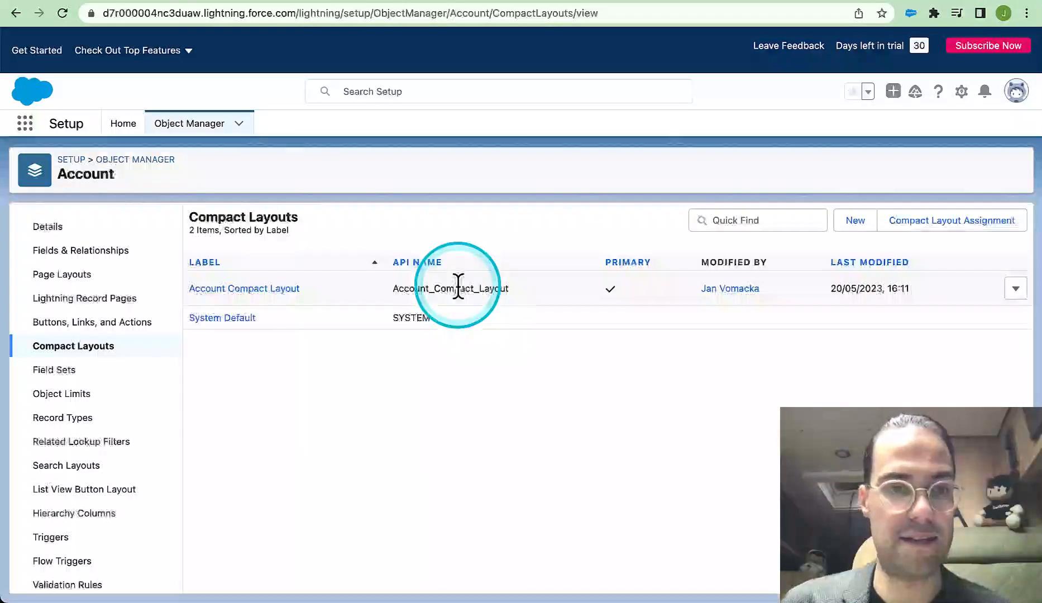
# Return to the salesforce.com (Sample) account record, reload it to check the highlights fields, and show its details
pyautogui.click(269, 4)
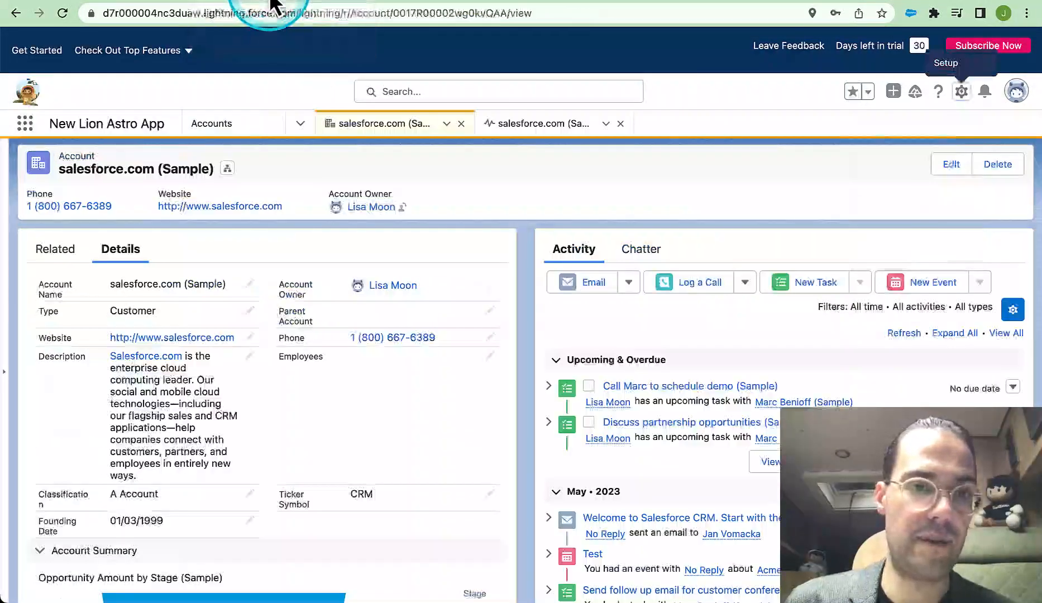
pyautogui.click(63, 14)
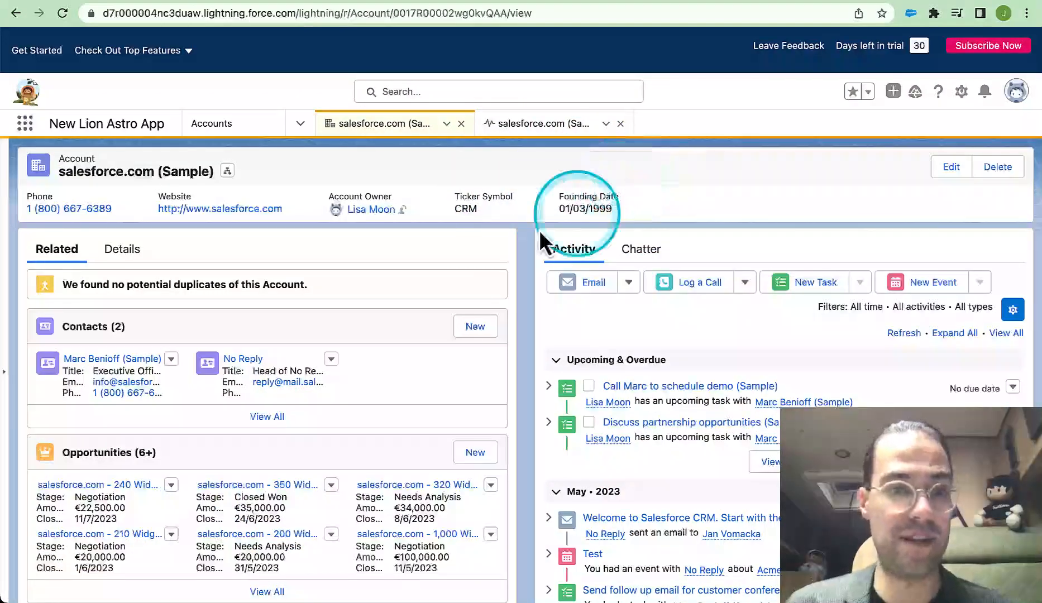
pyautogui.click(123, 250)
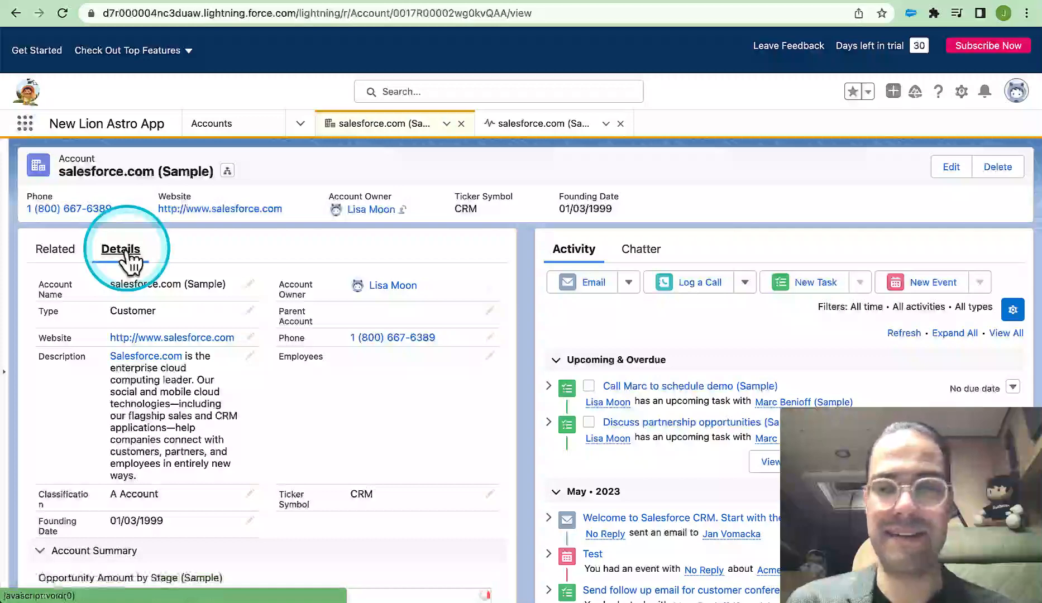